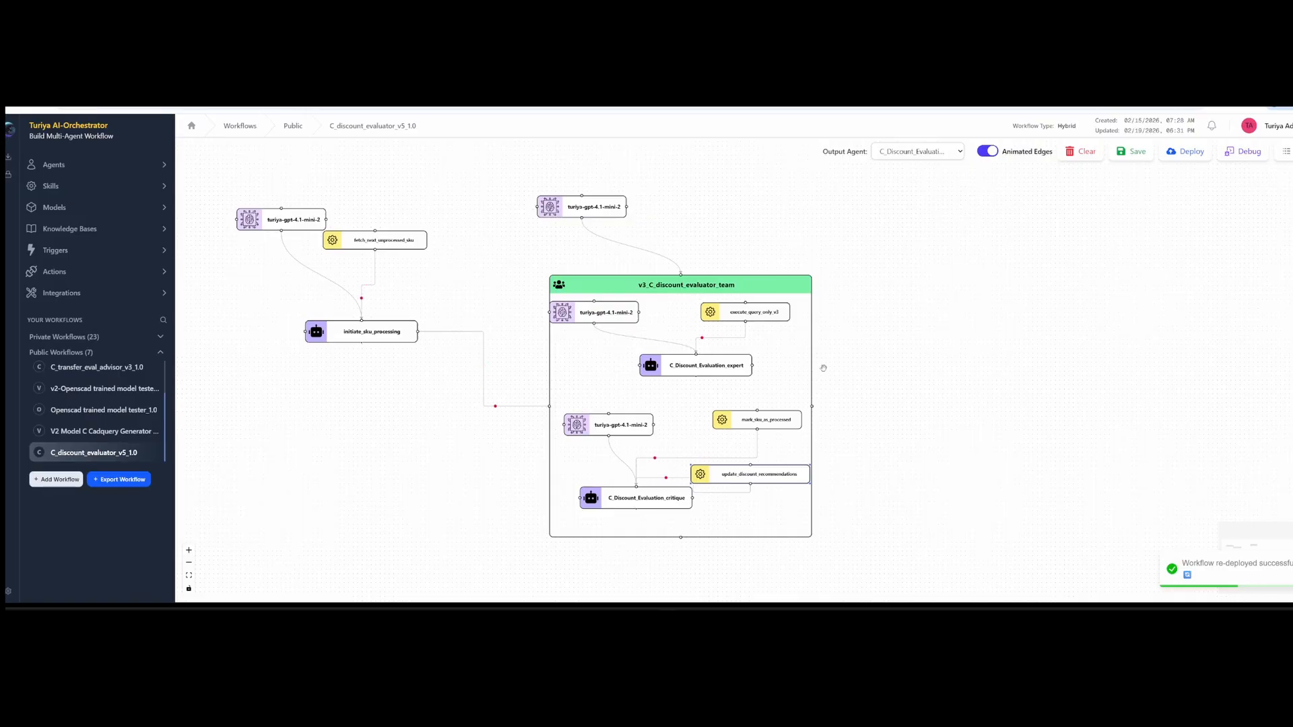
# Step: Redeploy the C_discount_evaluator_v5_1.0 workflow and open it in Turiya AI-Interactor
pyautogui.click(1182, 154)
pyautogui.click(614, 394)
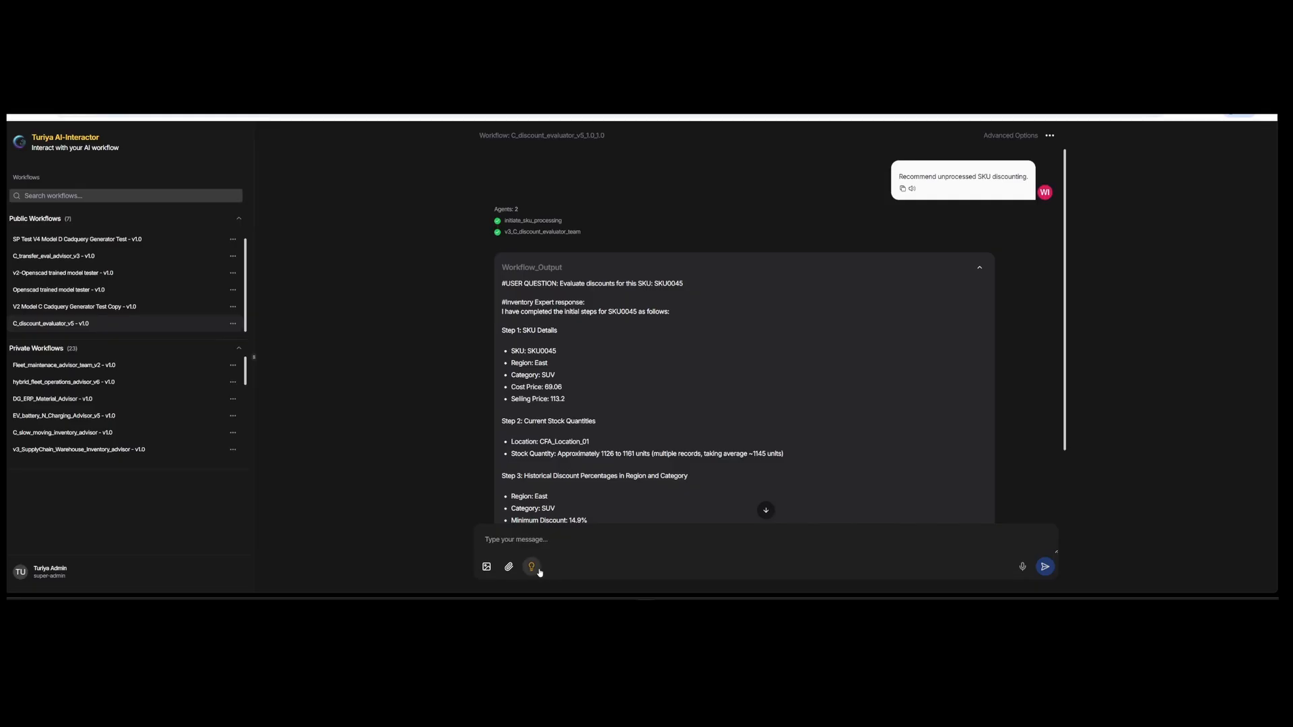
# Step: Send the suggested question "Recommend unprocessed SKU discounting." to the C_discount_evaluator_v5 workflow
pyautogui.scroll(-2, 610, 373)
pyautogui.scroll(2, 610, 373)
pyautogui.click(531, 567)
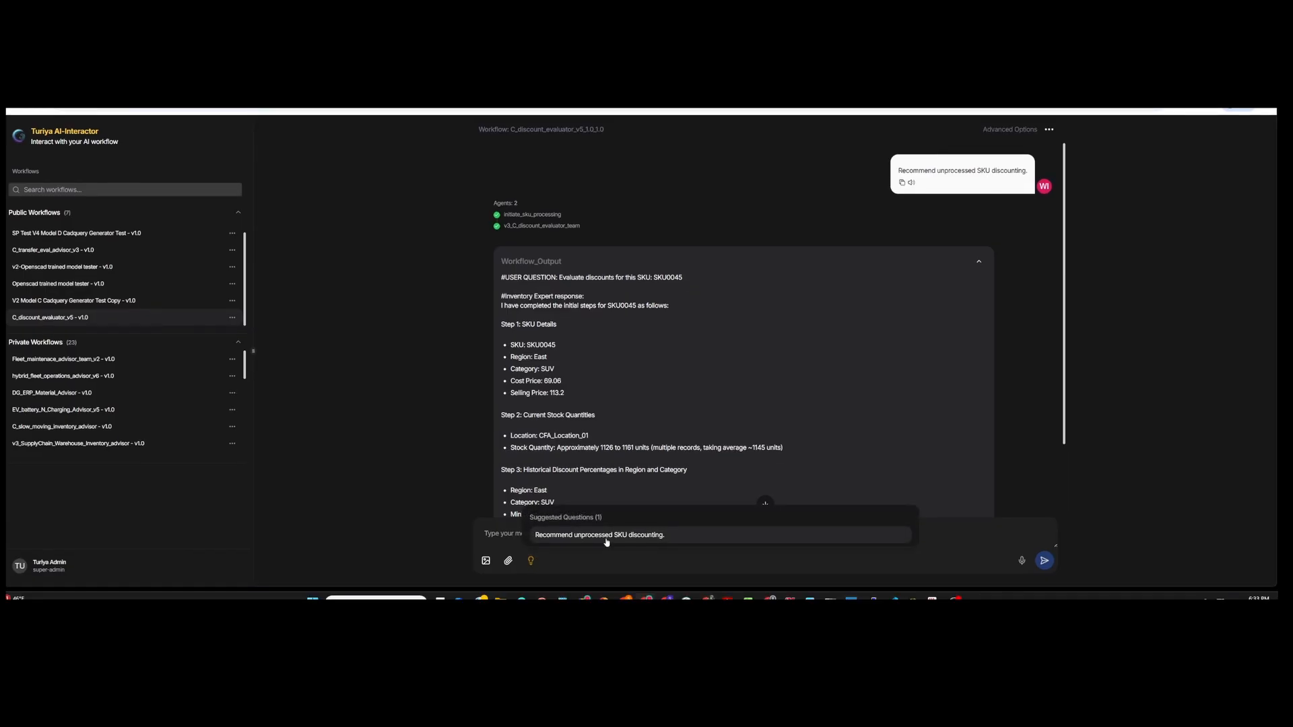
pyautogui.click(607, 536)
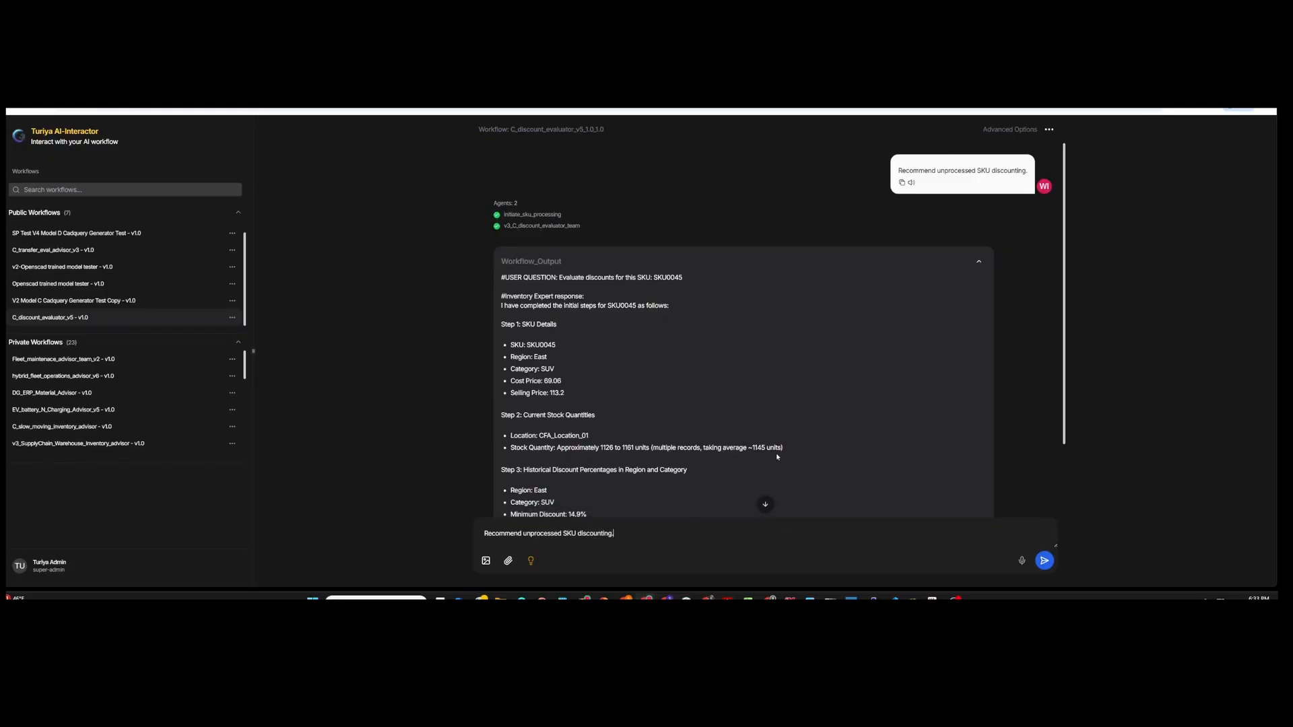
pyautogui.click(1044, 560)
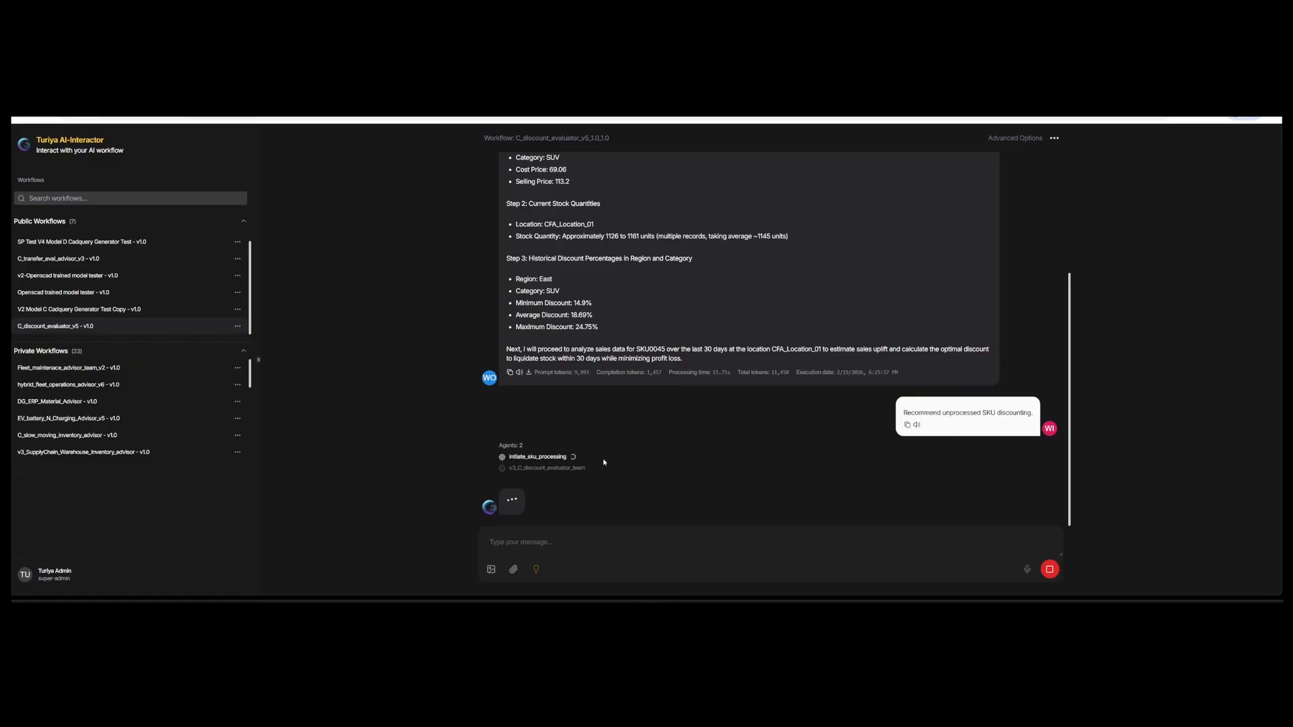
# Step: Examine the earlier workflow output for its evaluated SKU, the SKU details and the current stock quantities
pyautogui.scroll(1, 604, 463)
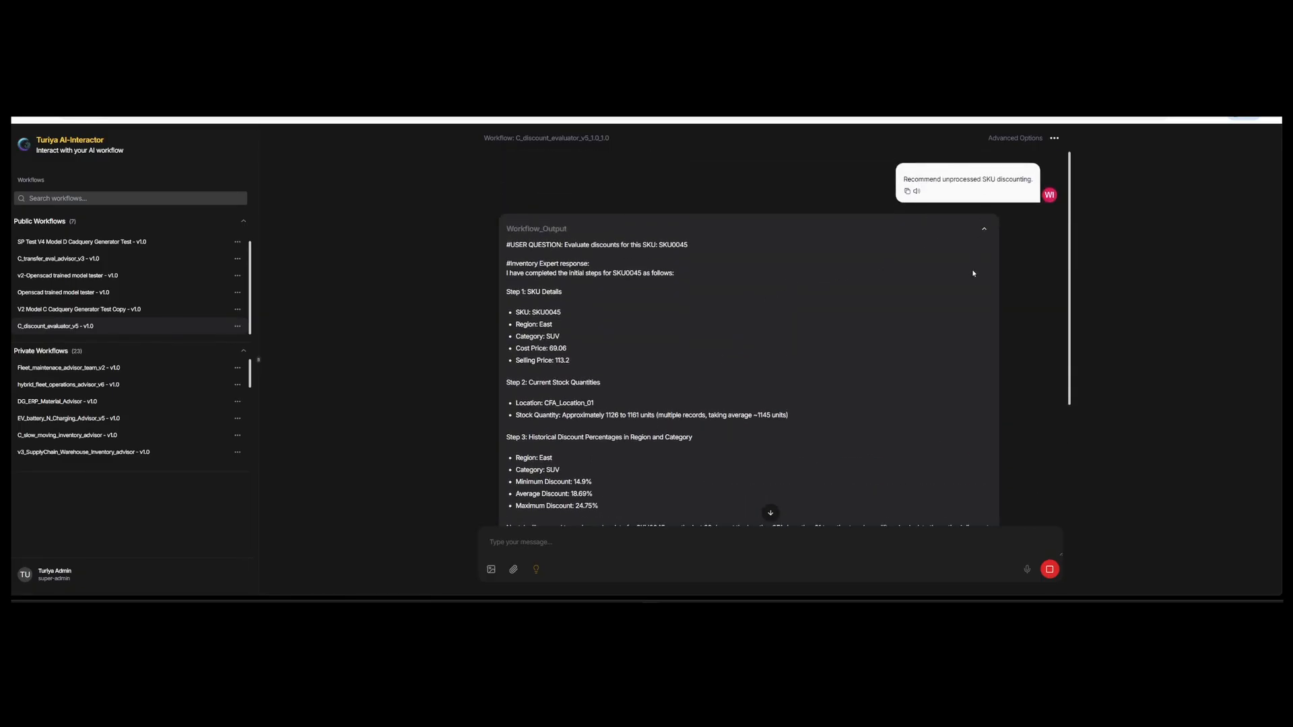
pyautogui.scroll(-1, 973, 274)
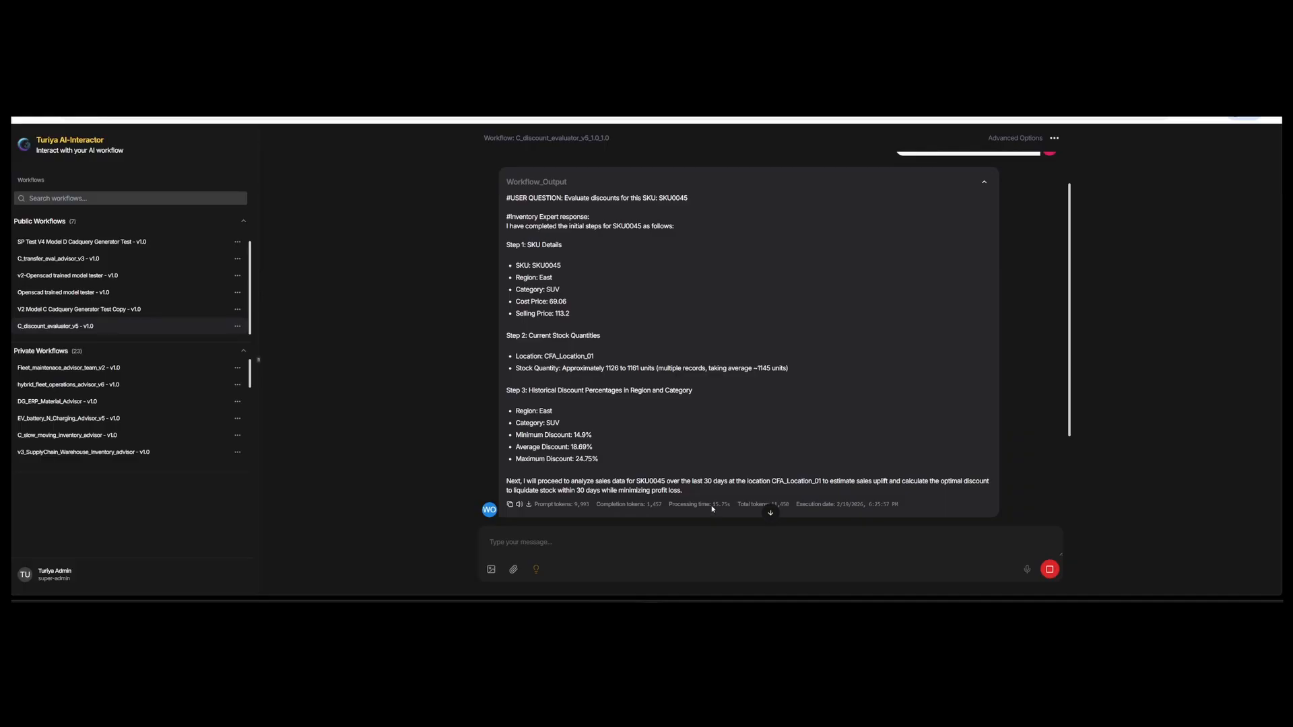
pyautogui.scroll(1, 737, 482)
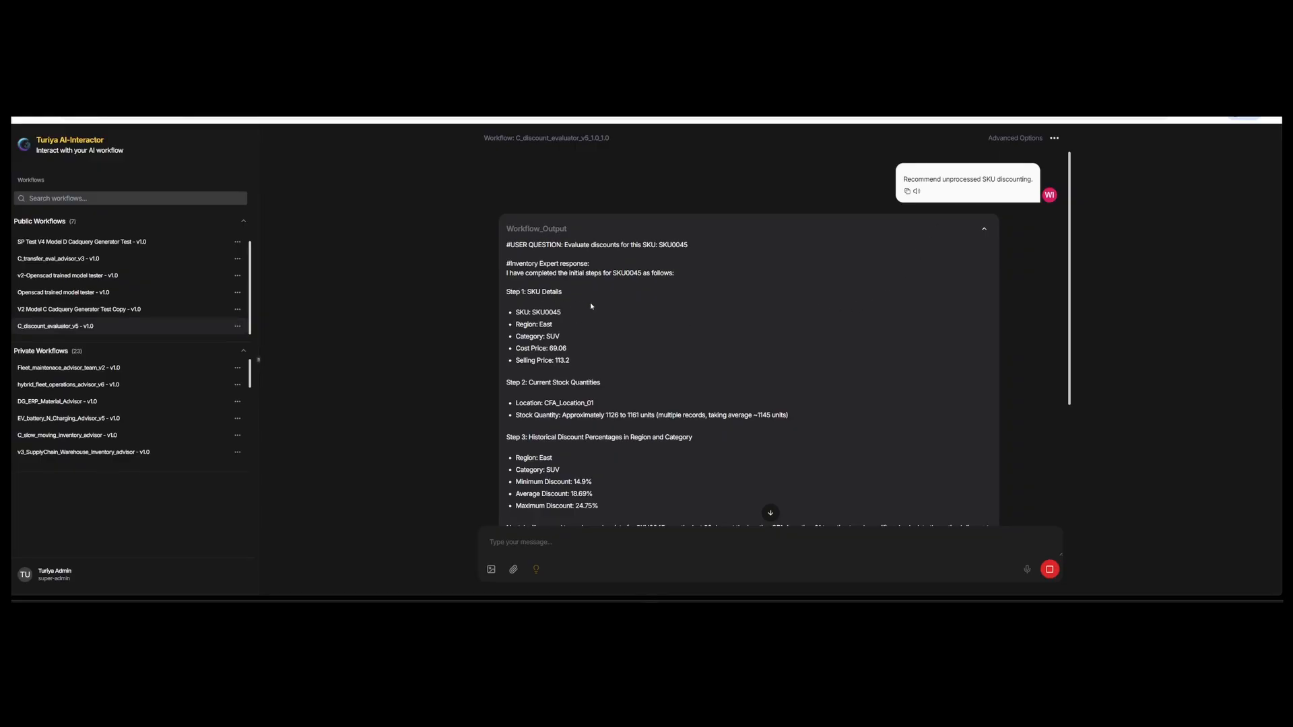
pyautogui.scroll(-1, 591, 306)
pyautogui.scroll(1, 590, 307)
pyautogui.scroll(-1, 557, 327)
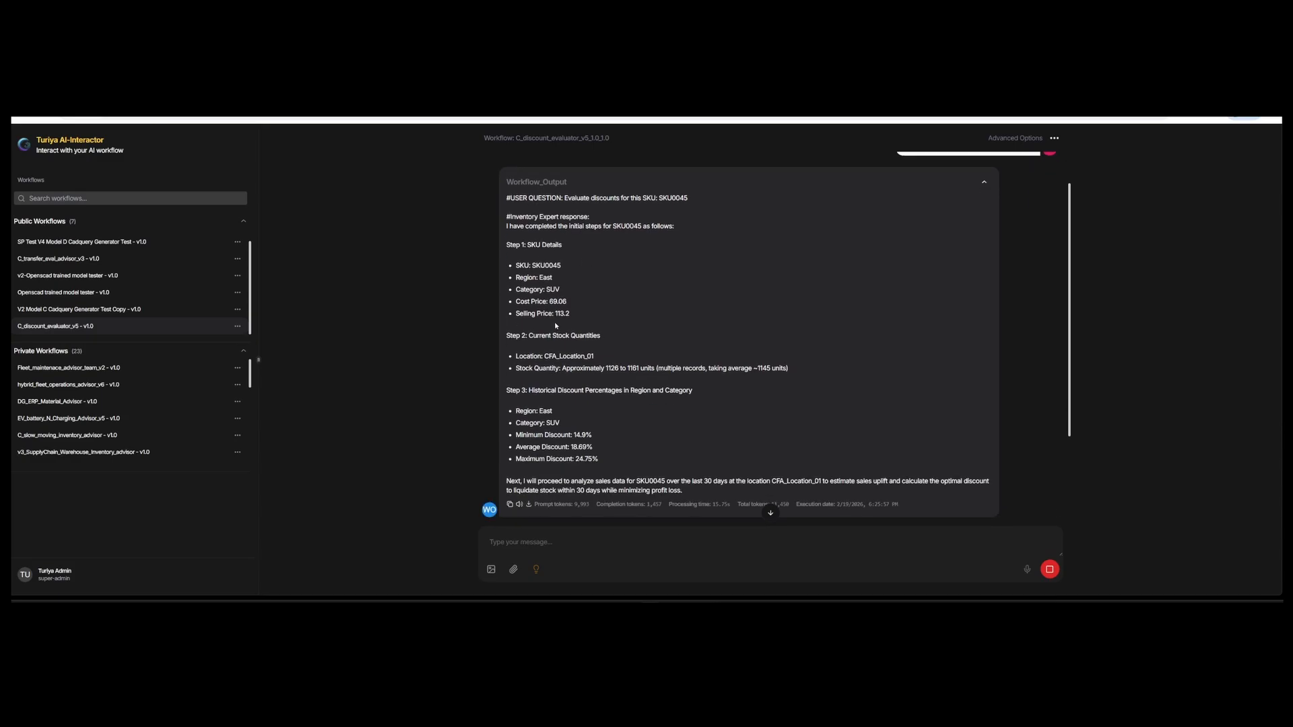
pyautogui.doubleClick(533, 265)
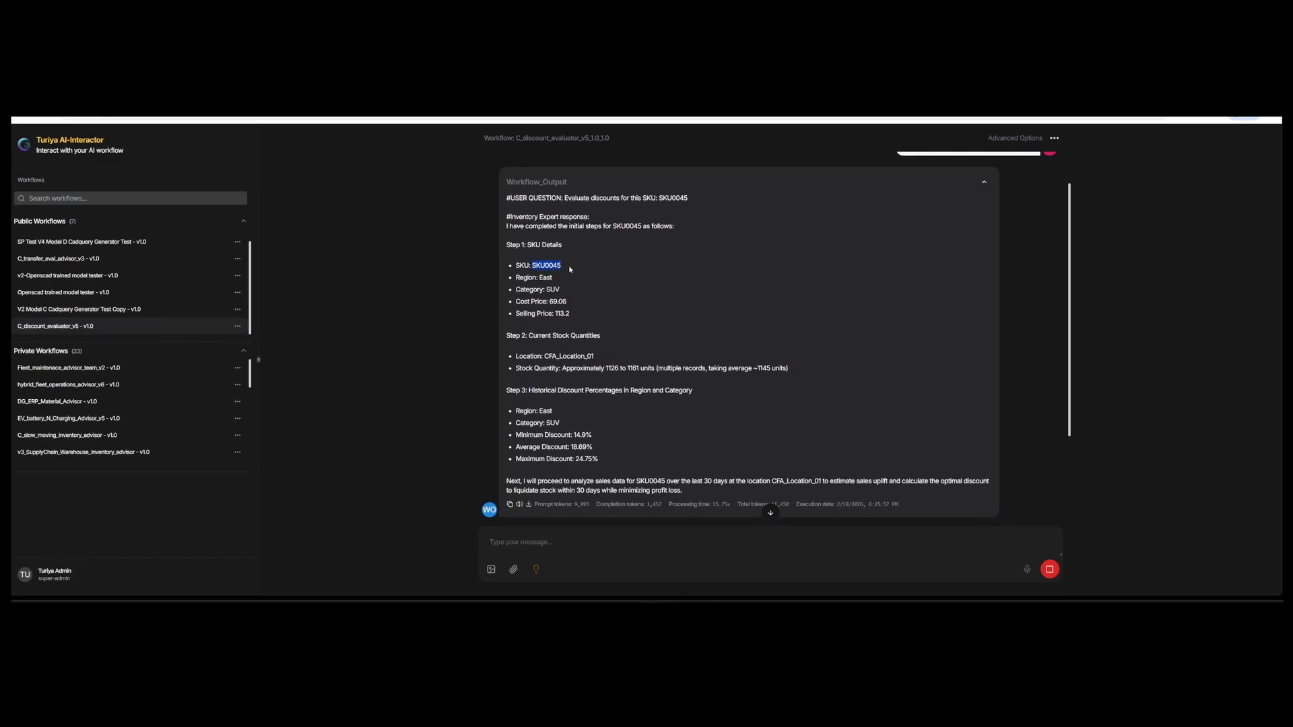
pyautogui.click(622, 339)
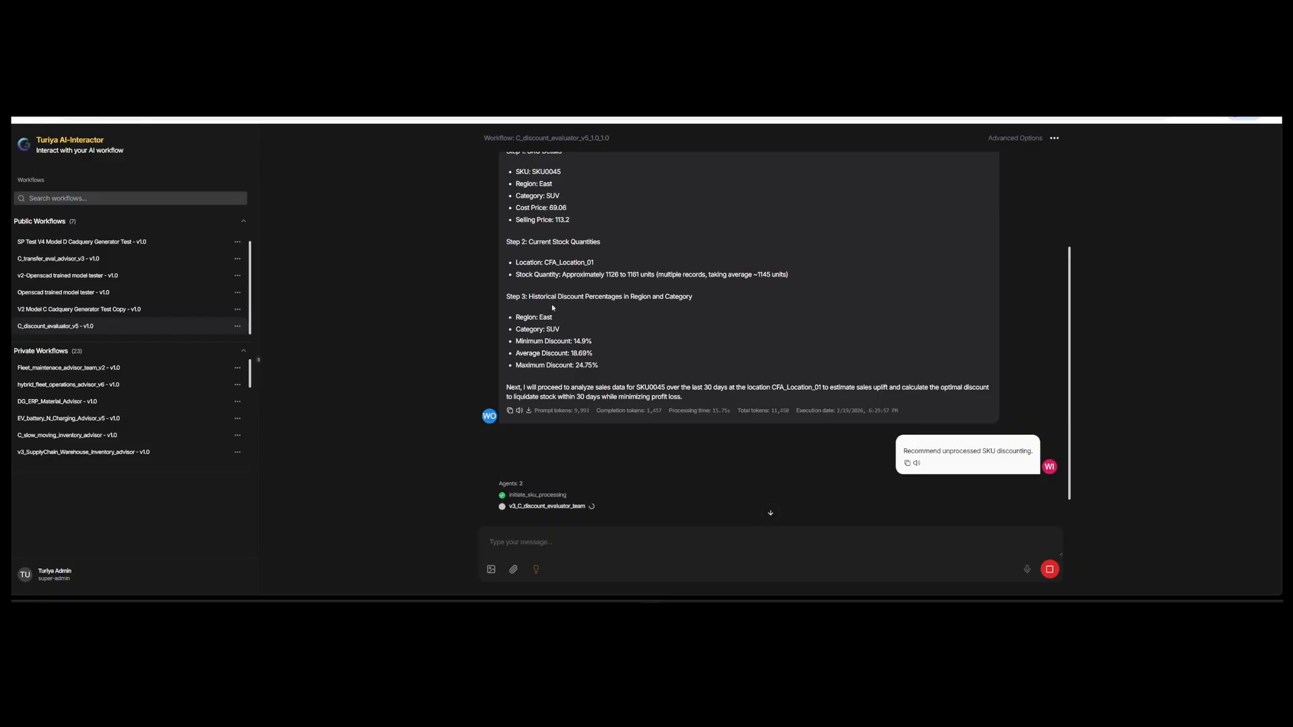
# Step: Examine the minimum, average and maximum historical discount percentages for the region and category in the earlier output
pyautogui.moveTo(601, 296); pyautogui.dragTo(688, 297)
pyautogui.click(605, 342)
pyautogui.moveTo(507, 296); pyautogui.dragTo(528, 341)
pyautogui.click(599, 346)
pyautogui.moveTo(577, 365); pyautogui.dragTo(599, 366)
pyautogui.click(660, 340)
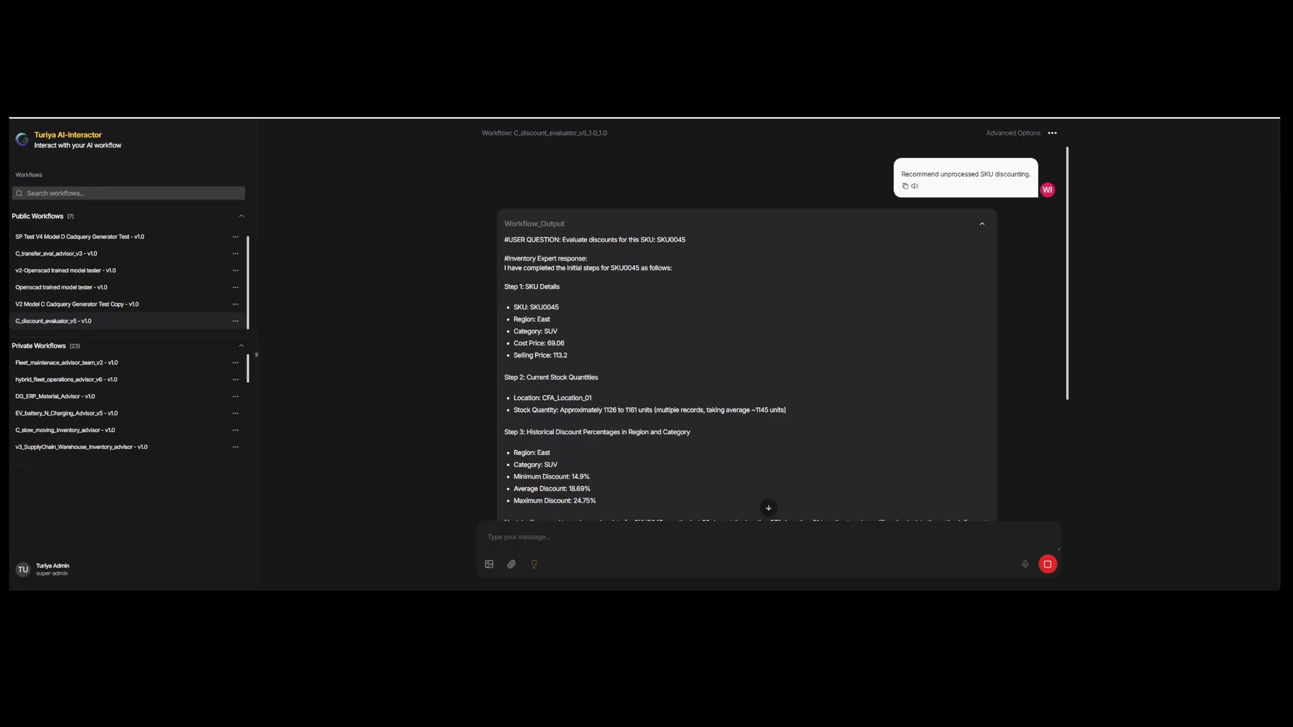
# Step: Switch to Turiya AI-Orchestrator and move the fetch_next_unprocessed_sku skill and the initiate_sku_processing agent further down, clear of the model node
pyautogui.click(68, 111)
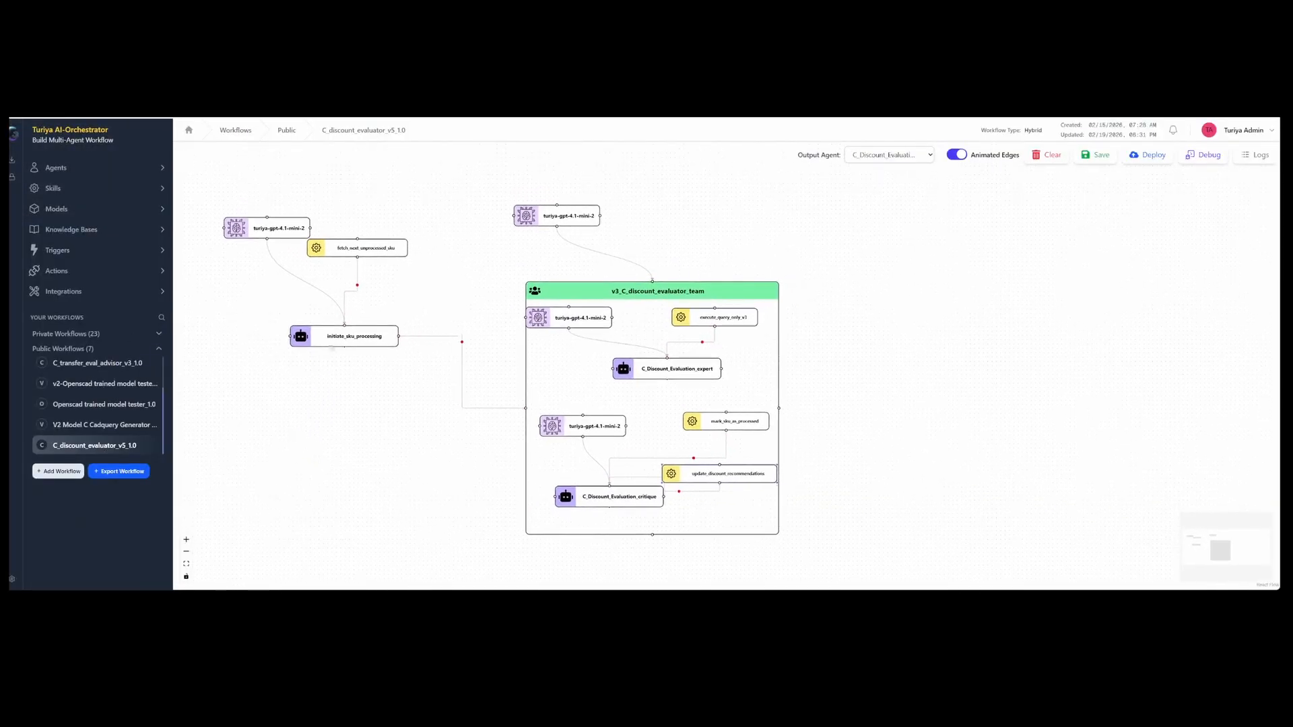
pyautogui.moveTo(385, 249); pyautogui.dragTo(411, 272)
pyautogui.moveTo(353, 343); pyautogui.dragTo(345, 381)
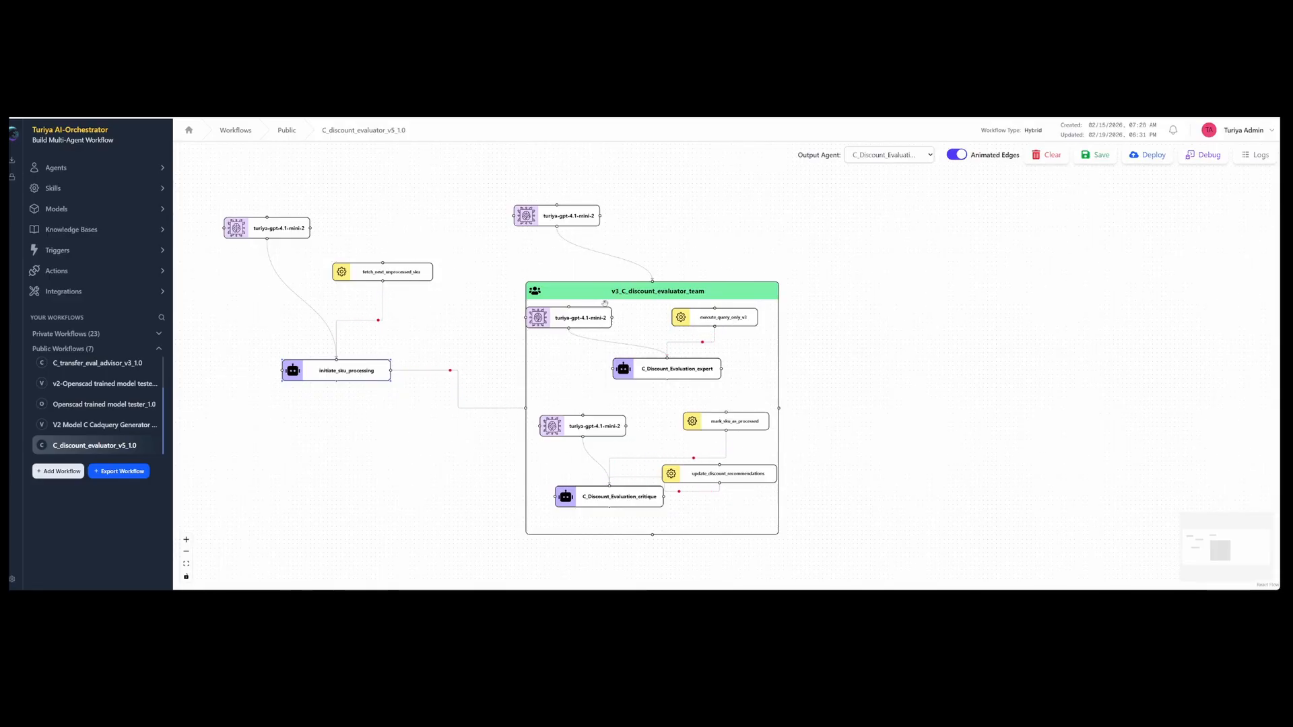
# Step: Shift the v3_C_discount_evaluator_team group slightly up and reposition its C_Discount_Evaluation_expert and C_Discount_Evaluation_critique agents
pyautogui.moveTo(604, 303); pyautogui.dragTo(596, 292)
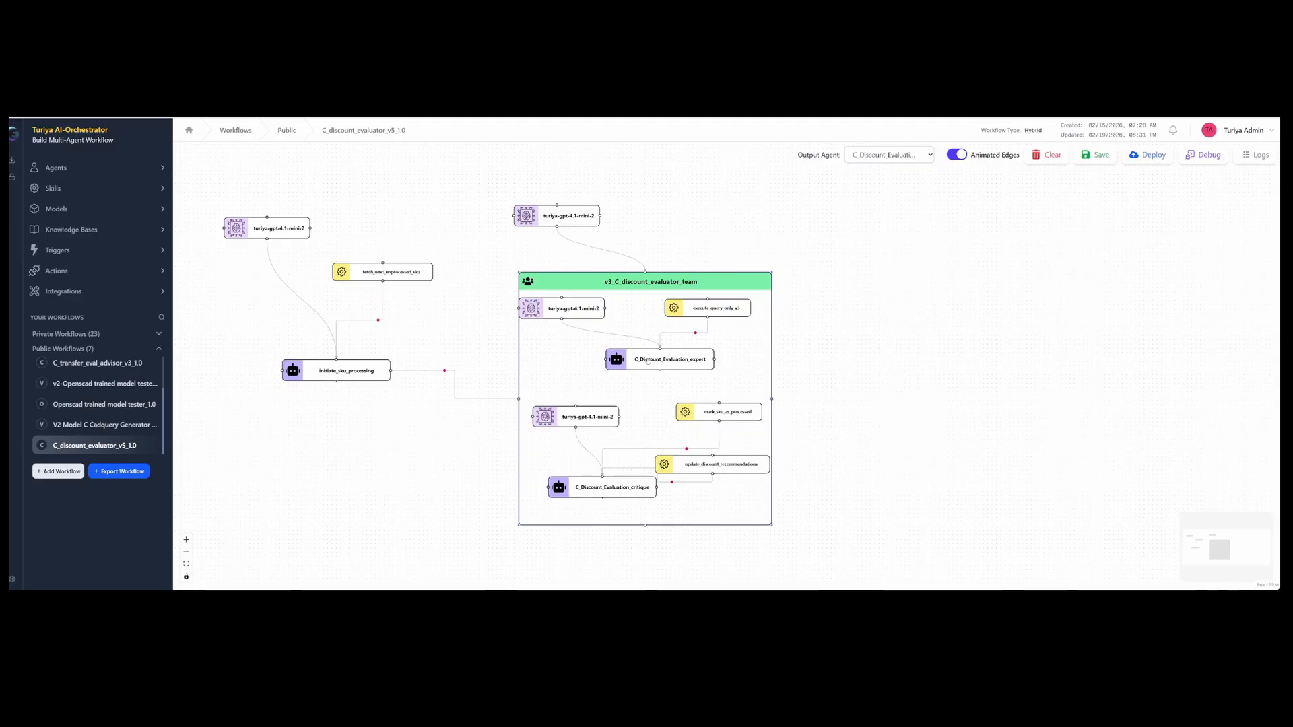
pyautogui.moveTo(653, 359); pyautogui.dragTo(633, 364)
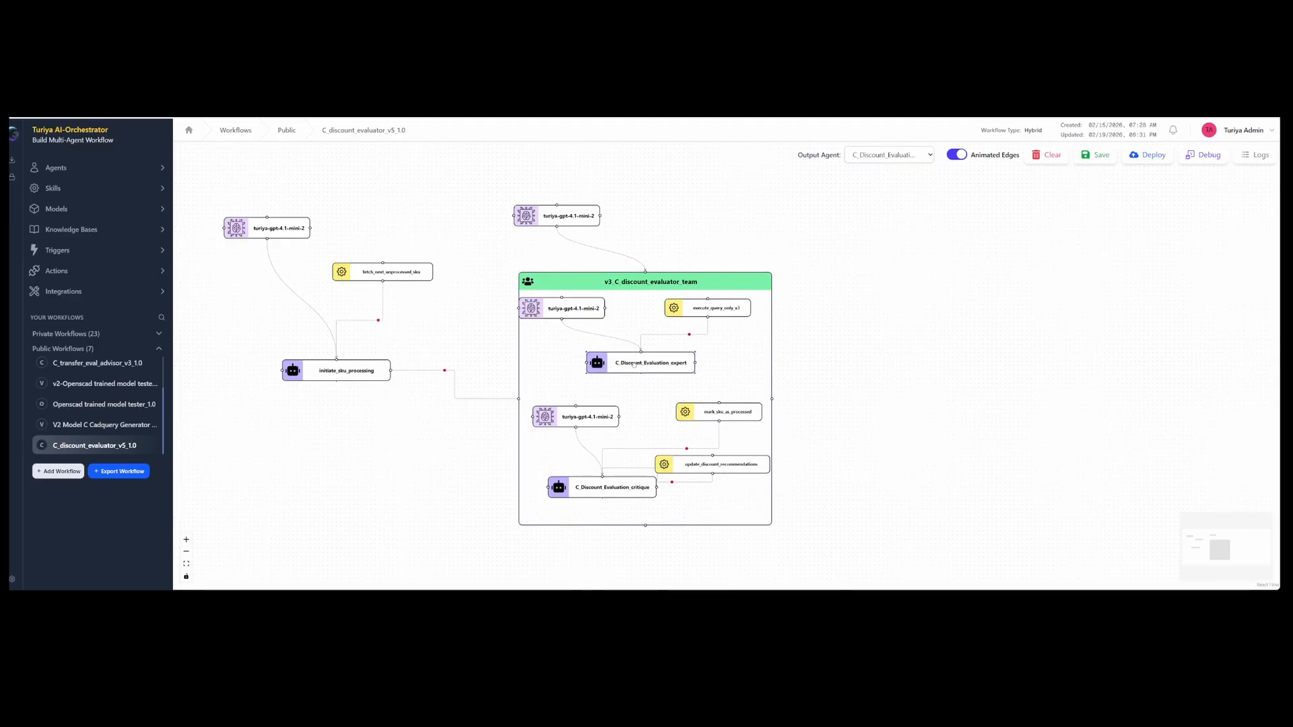
pyautogui.moveTo(618, 490); pyautogui.dragTo(636, 504)
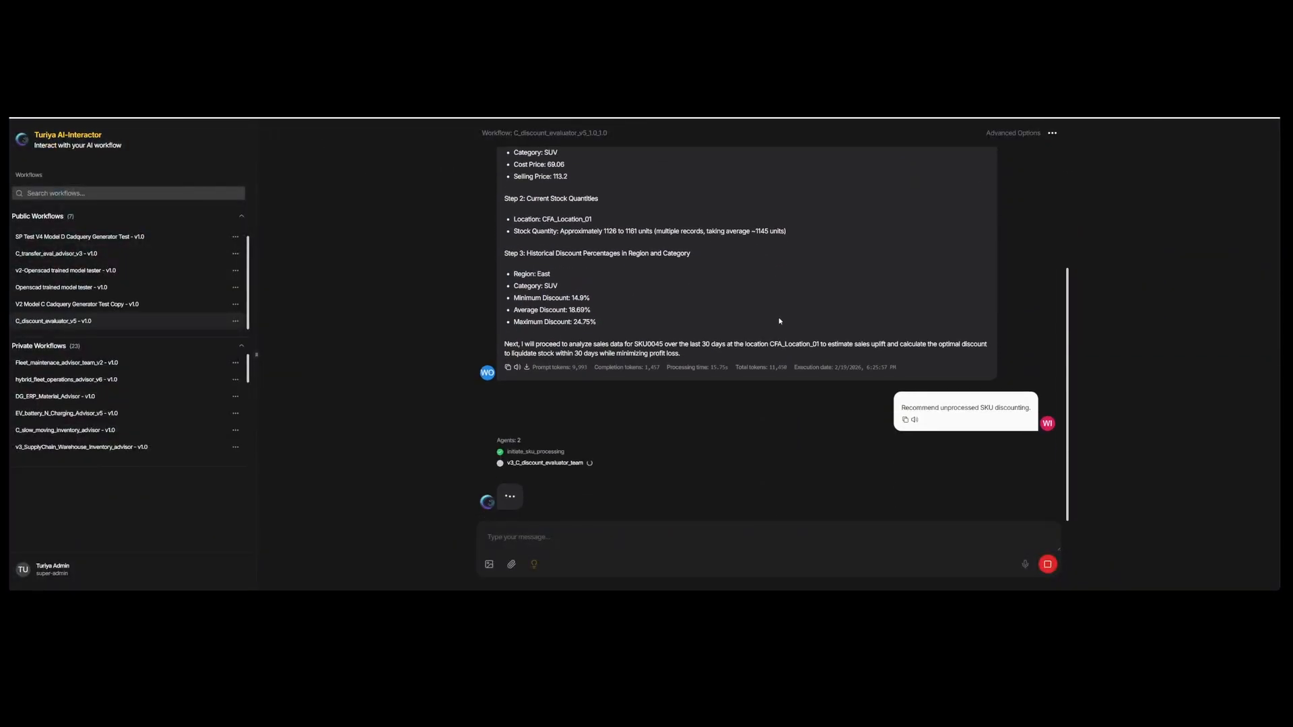
# Step: Switch to Turiya AI-Interactor and turn on Show All Interactions for the discount evaluator conversation
pyautogui.click(1053, 134)
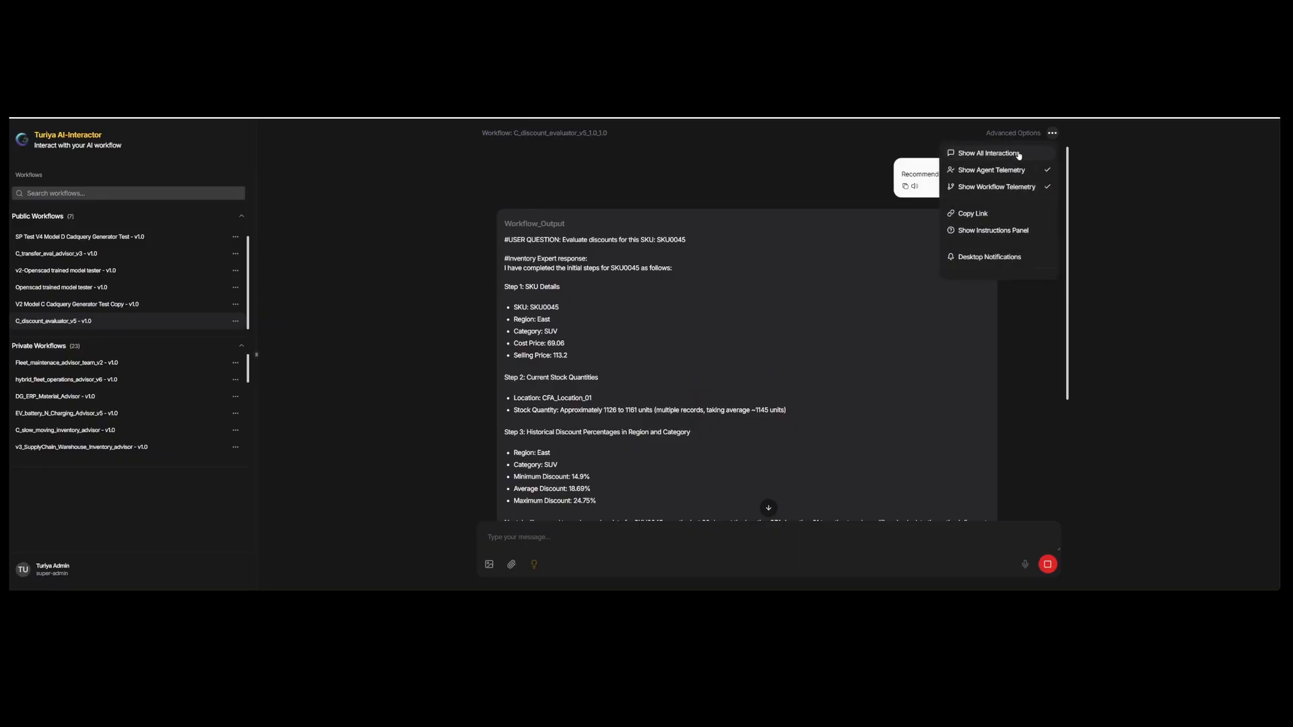
pyautogui.click(1016, 154)
pyautogui.scroll(-1, 780, 312)
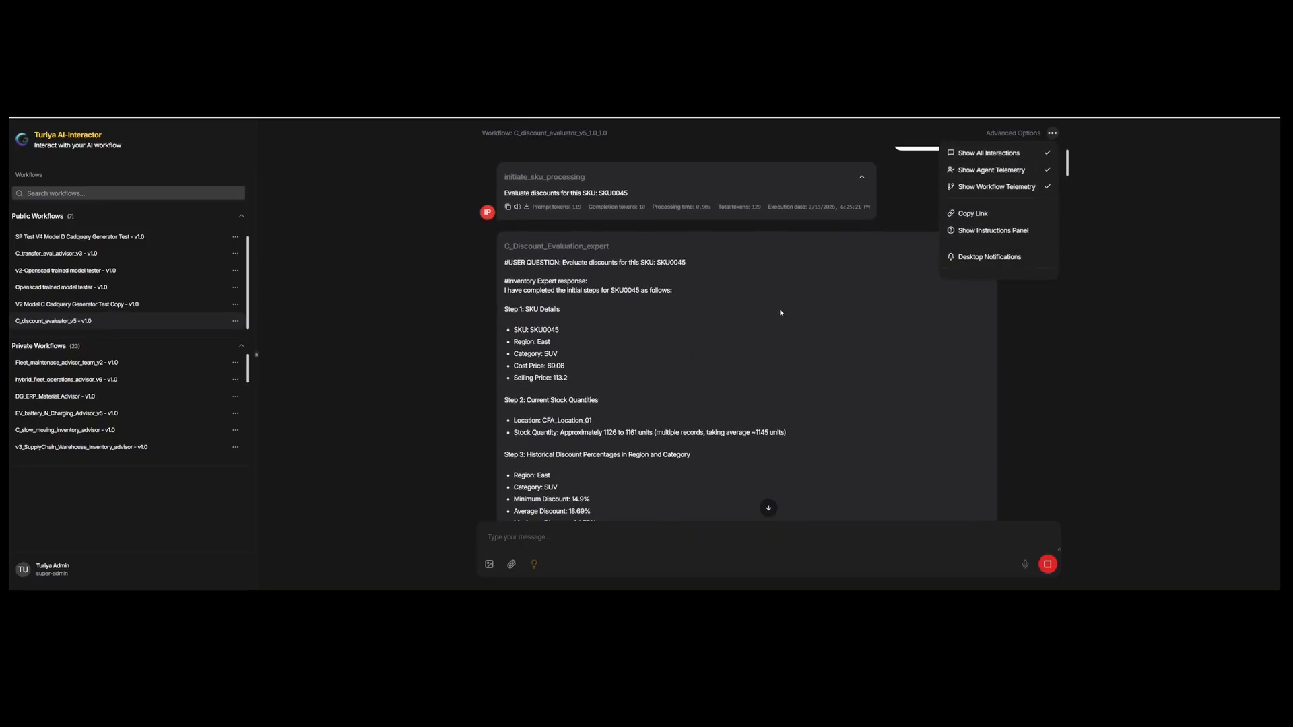
# Step: Examine the first C_Discount_Evaluation_expert response and the C_Discount_Evaluation_critique feedback on its completed and missing steps
pyautogui.doubleClick(528, 248)
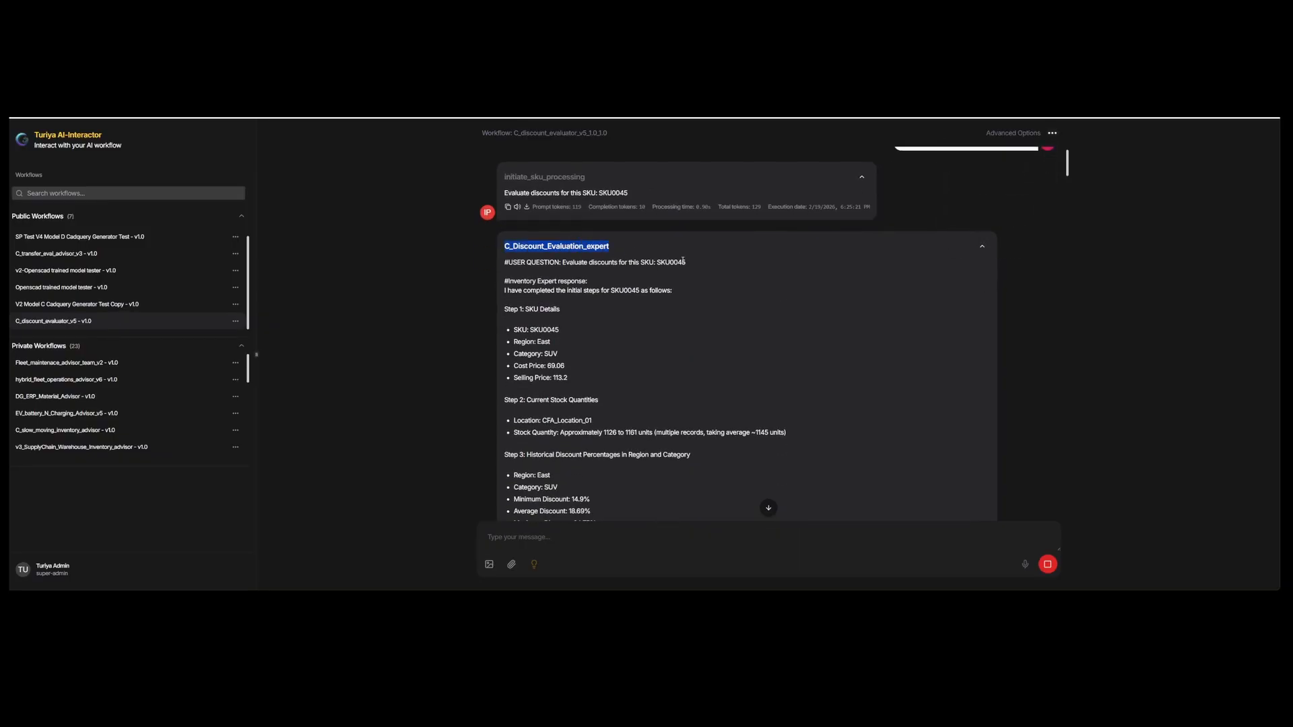
pyautogui.scroll(-4, 629, 246)
pyautogui.scroll(-3, 630, 247)
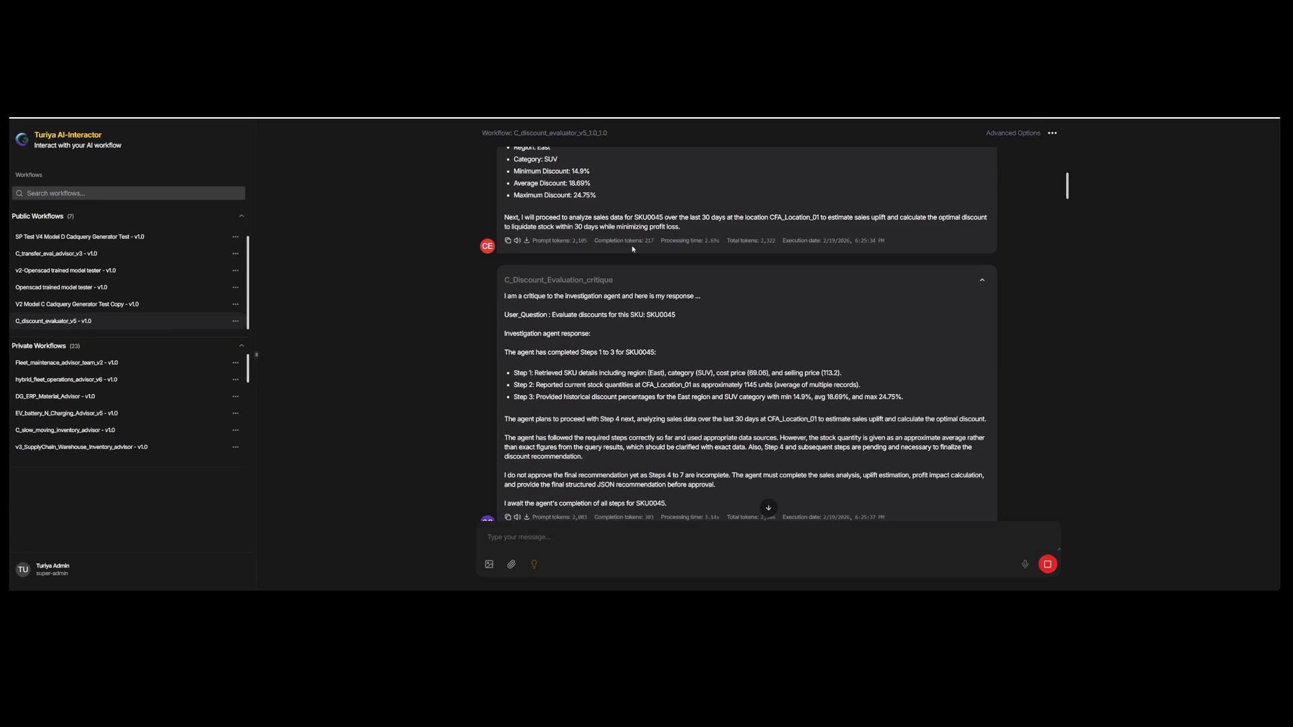
pyautogui.scroll(-2, 633, 249)
pyautogui.moveTo(617, 187); pyautogui.dragTo(501, 194)
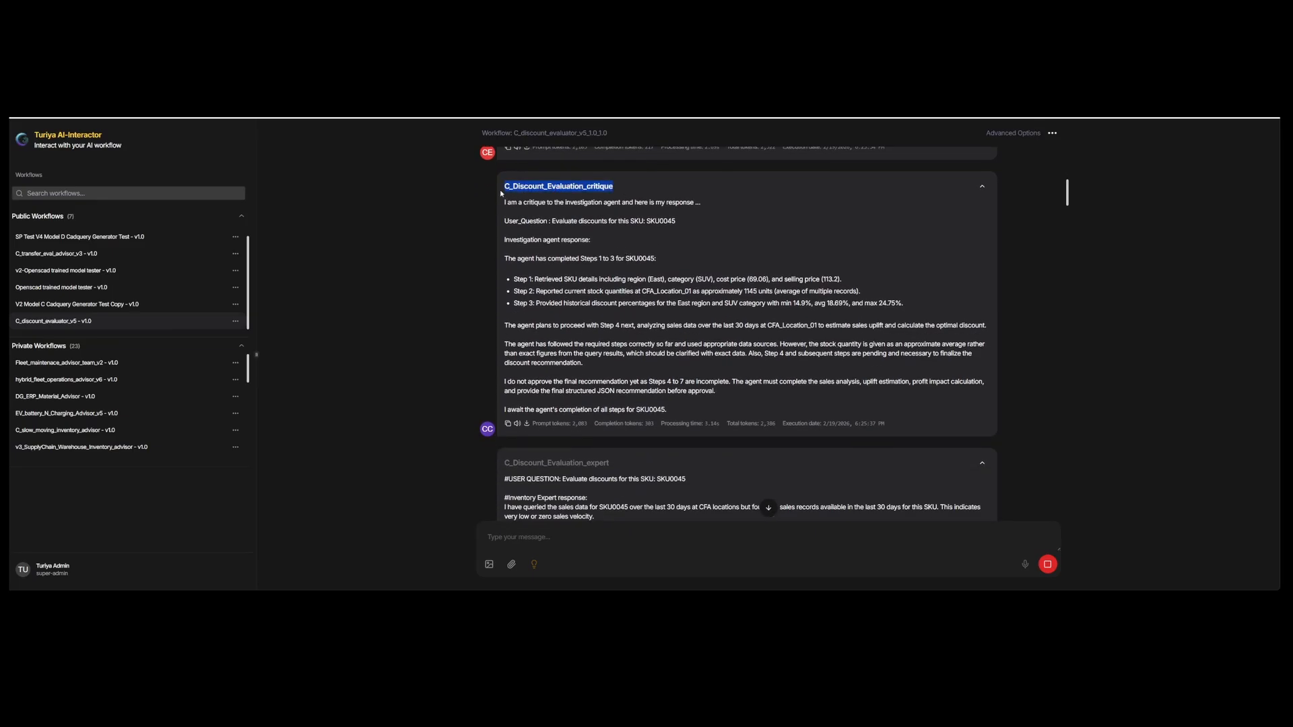
pyautogui.moveTo(563, 259); pyautogui.dragTo(658, 372)
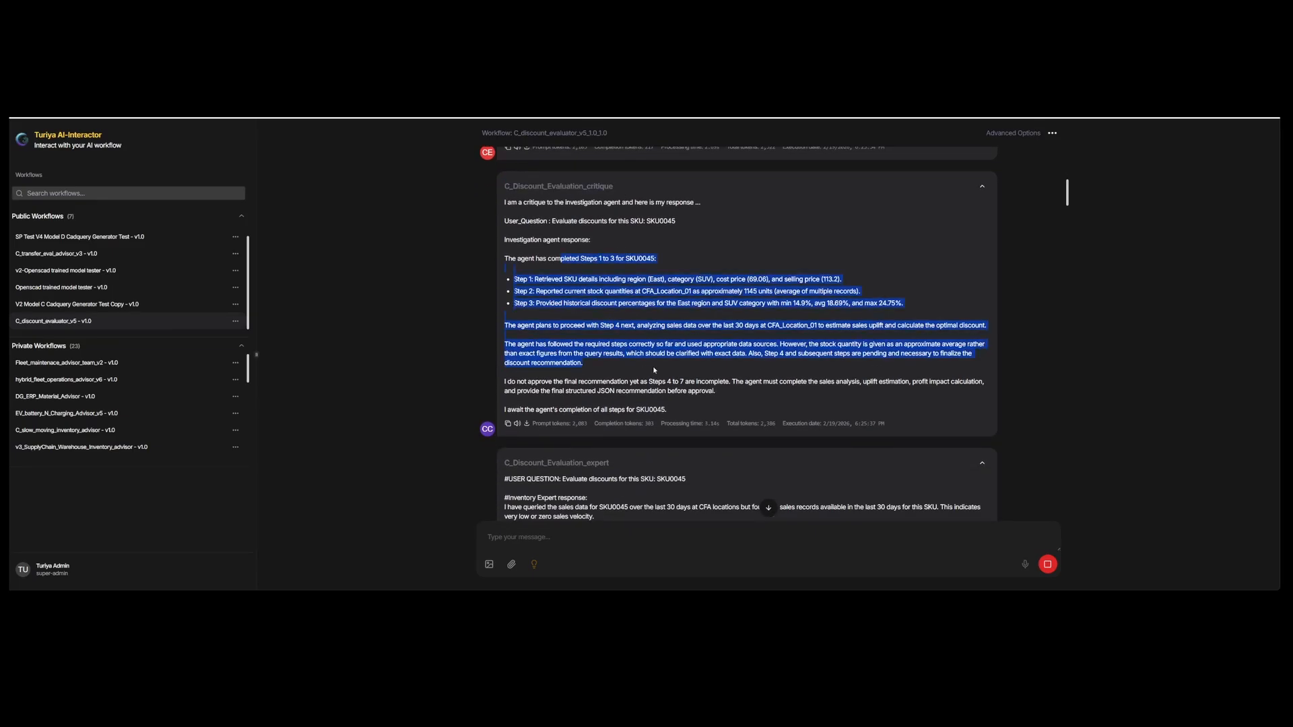
pyautogui.click(764, 373)
# Step: Examine the expert's second response for the sales uplift estimate, discount scenario profits and recommendation
pyautogui.scroll(-1, 765, 373)
pyautogui.scroll(-5, 765, 372)
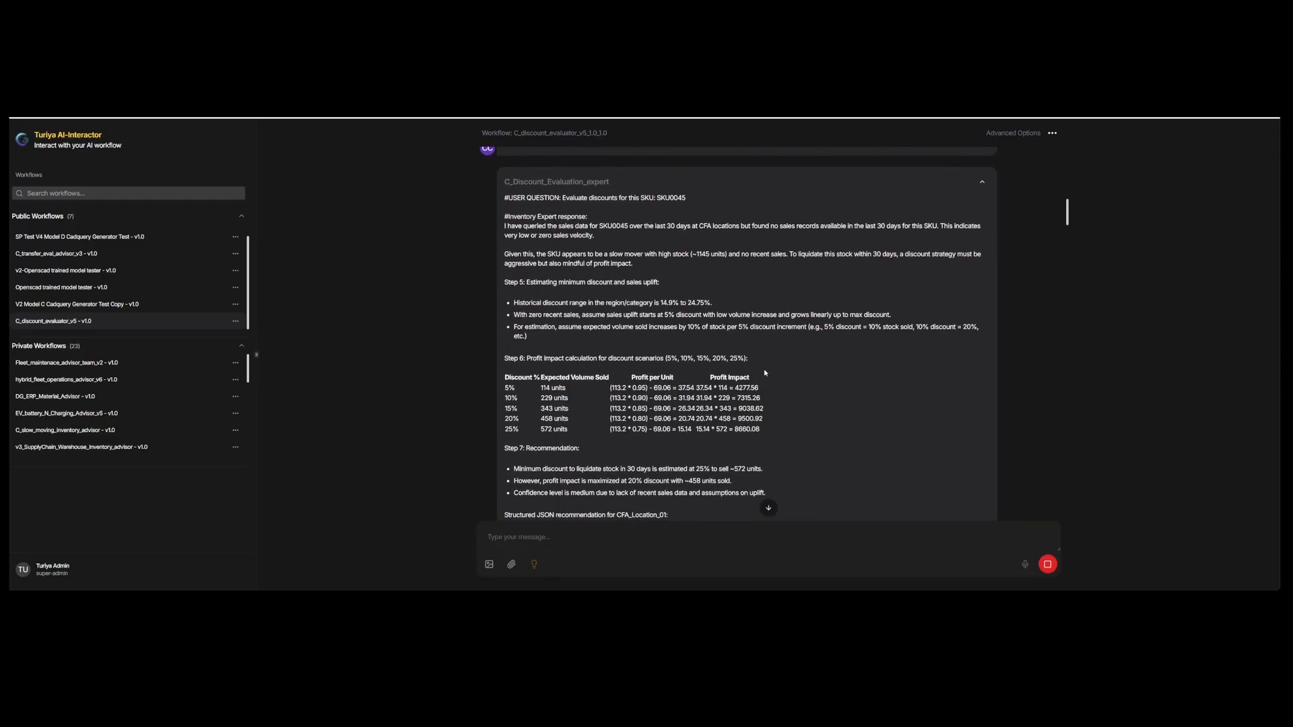
pyautogui.moveTo(619, 194); pyautogui.dragTo(544, 191)
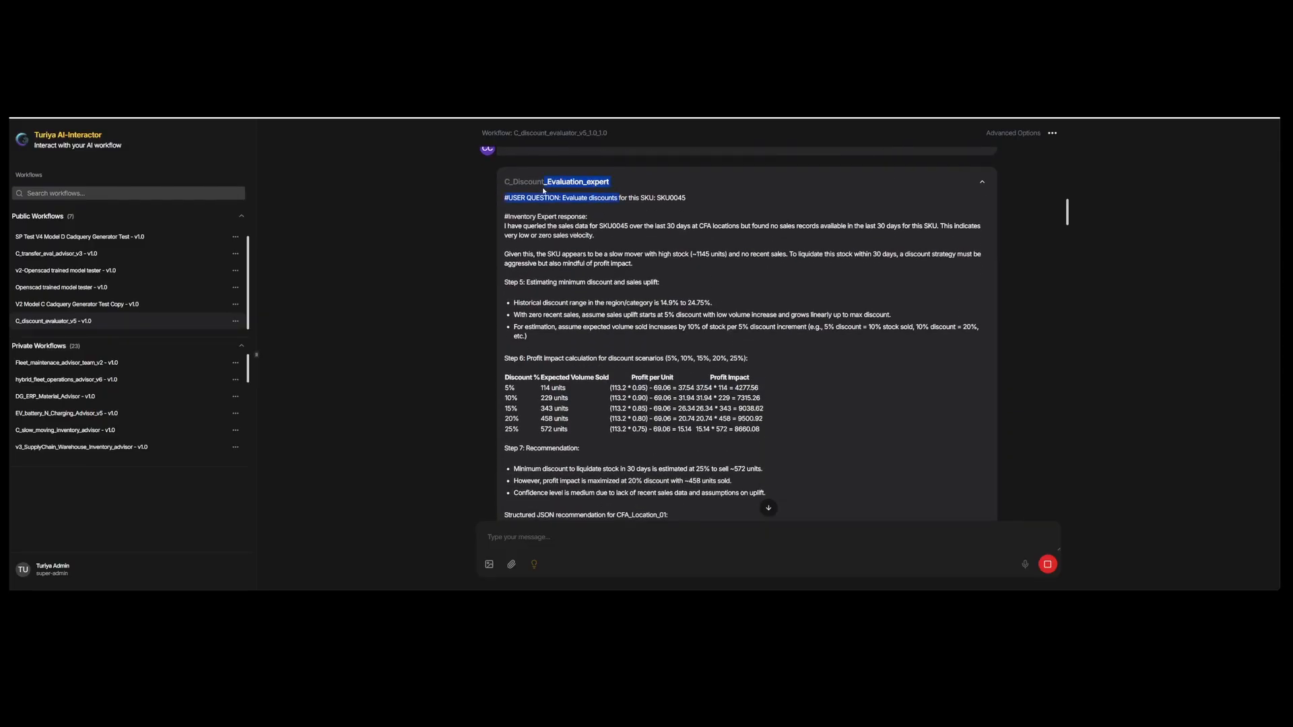
pyautogui.click(673, 270)
pyautogui.scroll(-3, 673, 269)
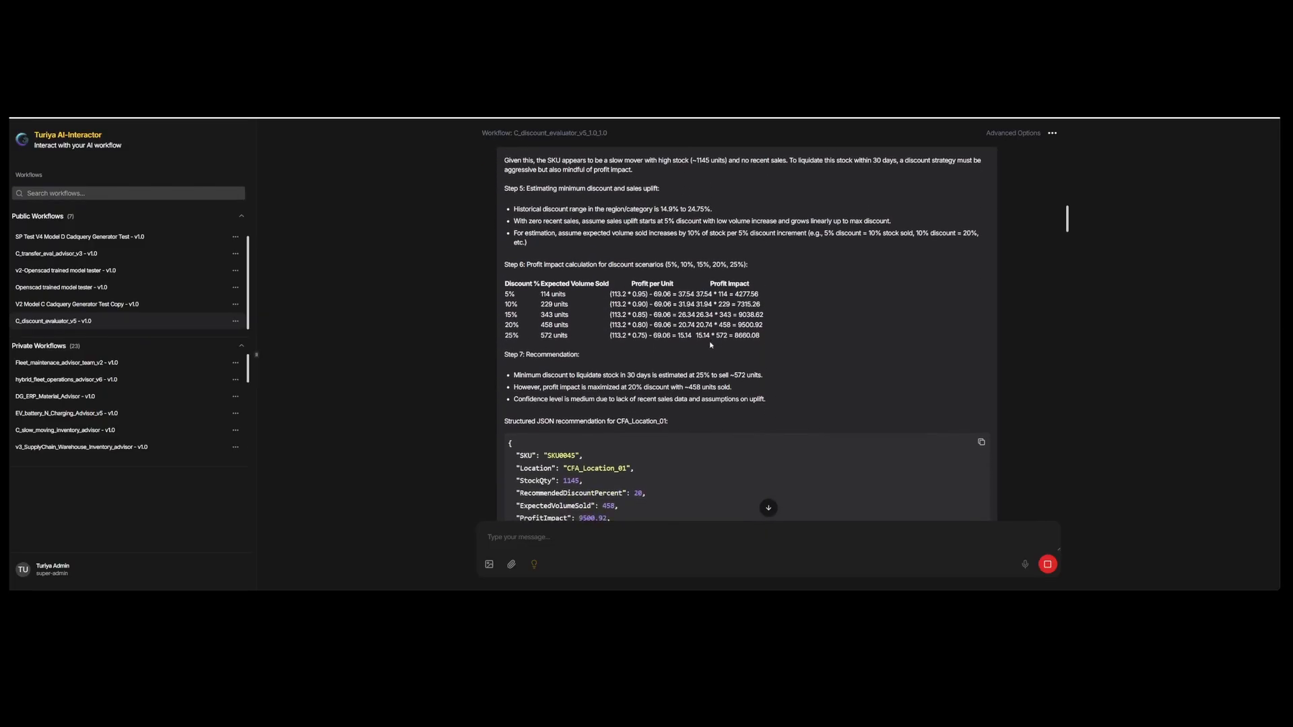
# Step: Examine the structured JSON recommendation, the critique's verdict on it and the workflow output below
pyautogui.scroll(-7, 710, 344)
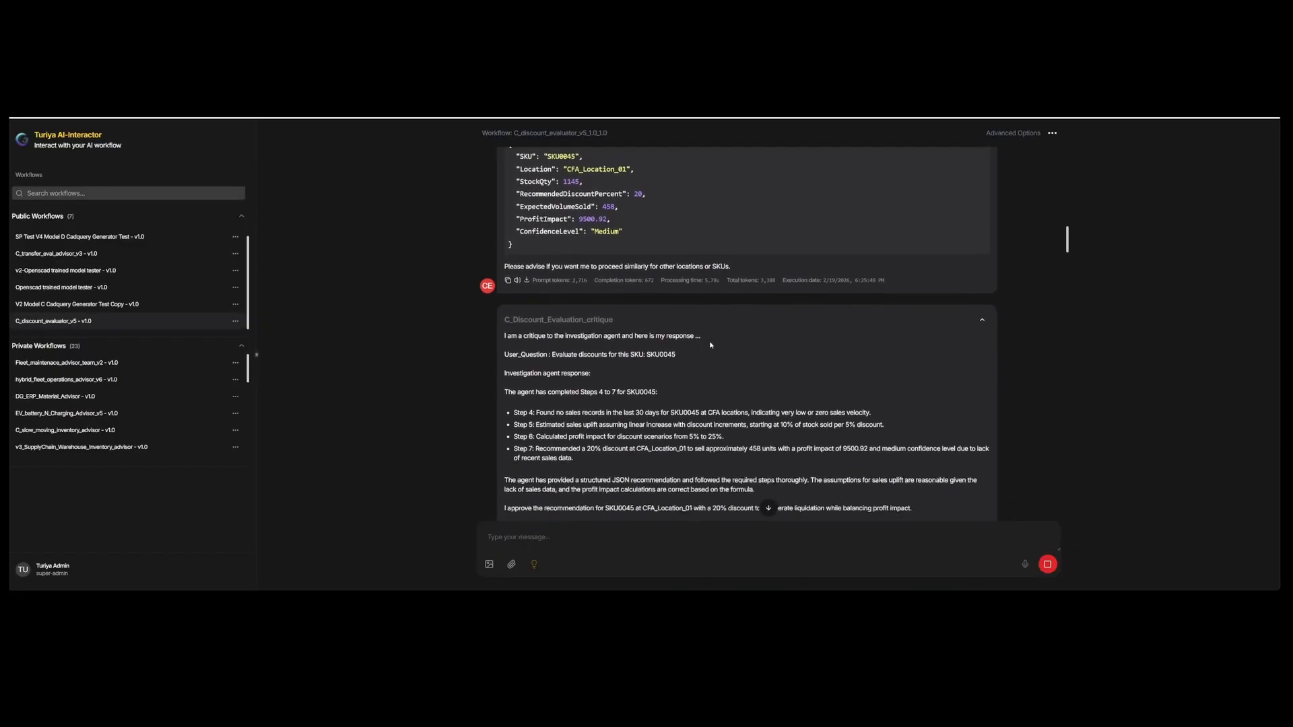
pyautogui.scroll(-6, 711, 343)
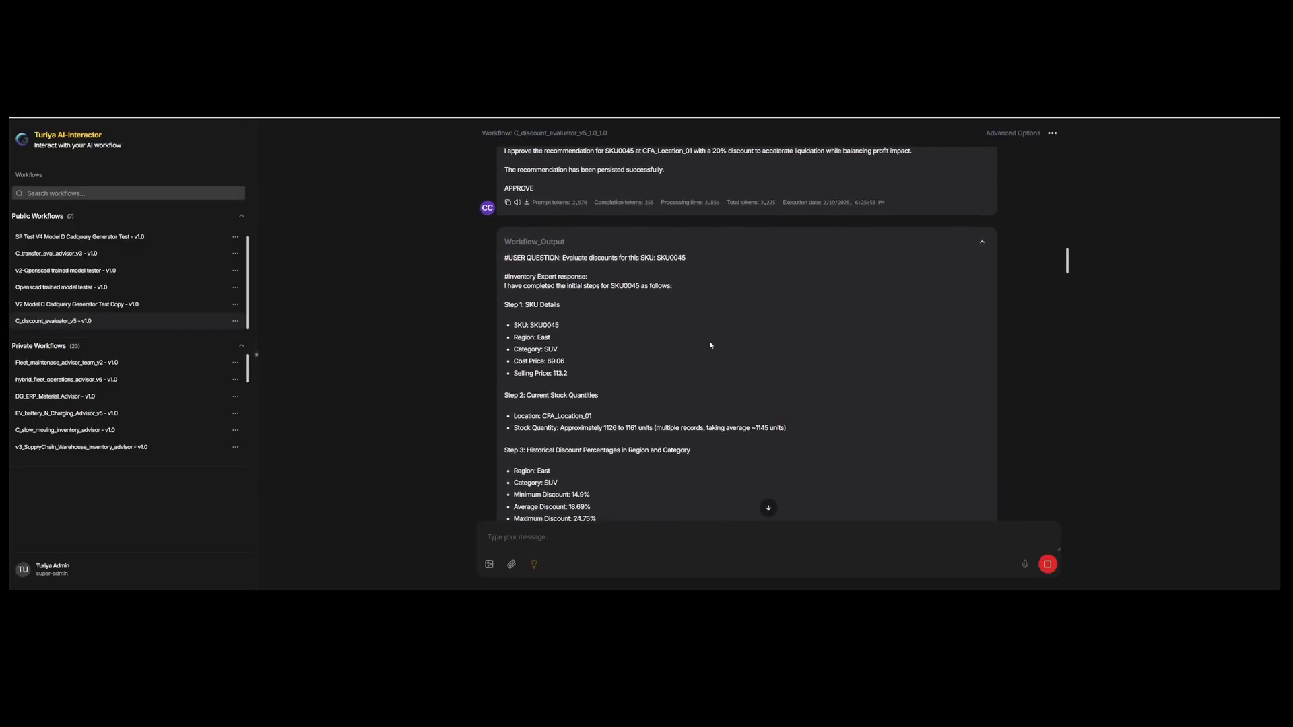
pyautogui.scroll(6, 710, 345)
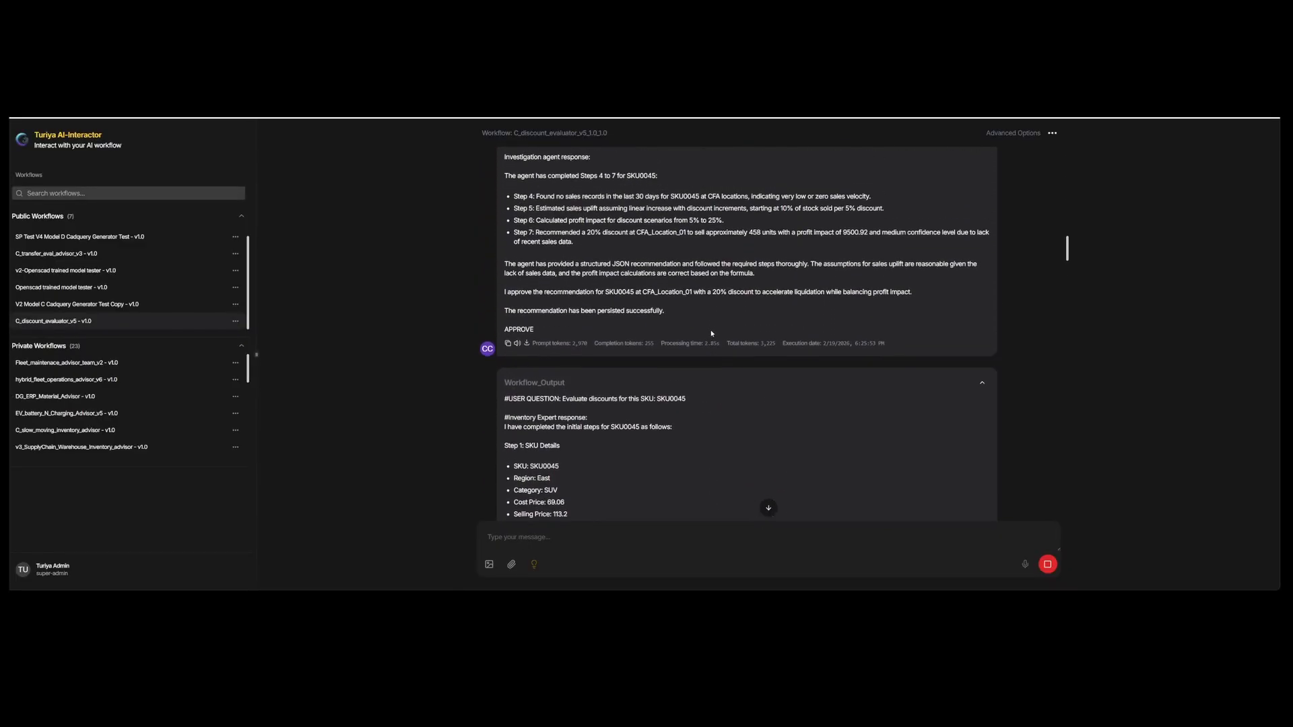
pyautogui.scroll(-1, 712, 331)
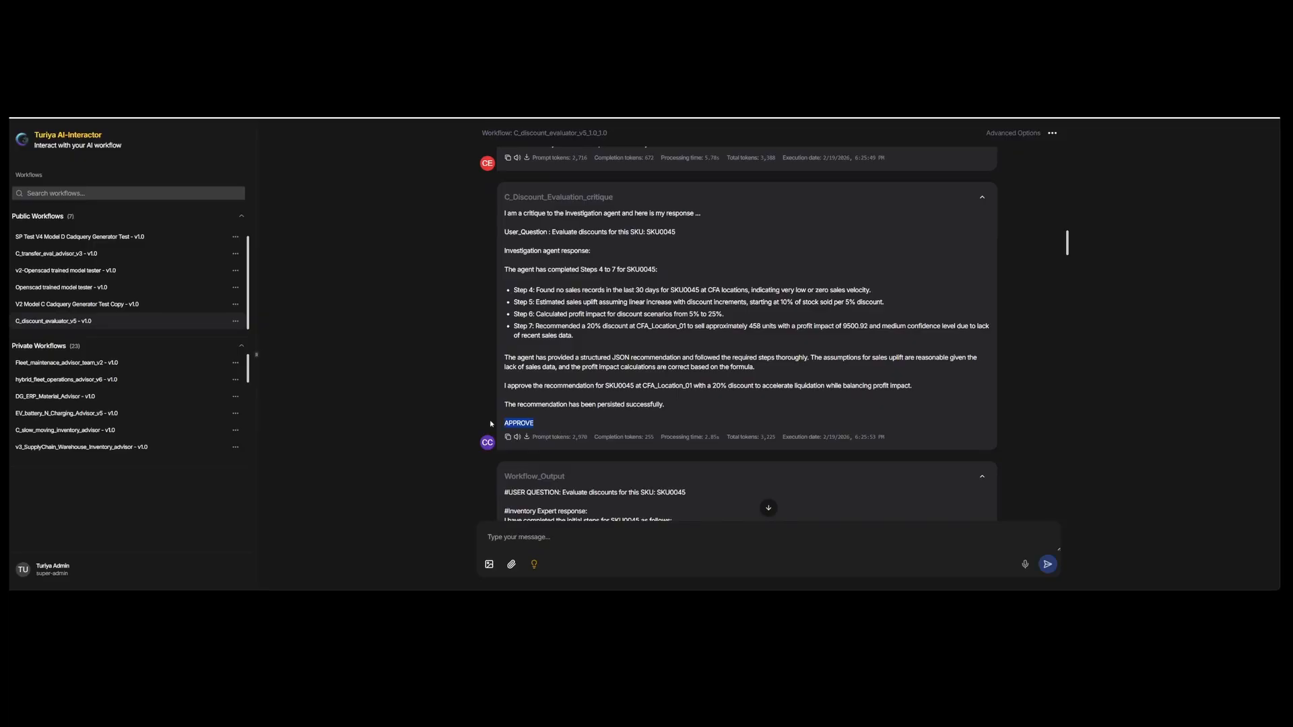
pyautogui.scroll(-5, 648, 401)
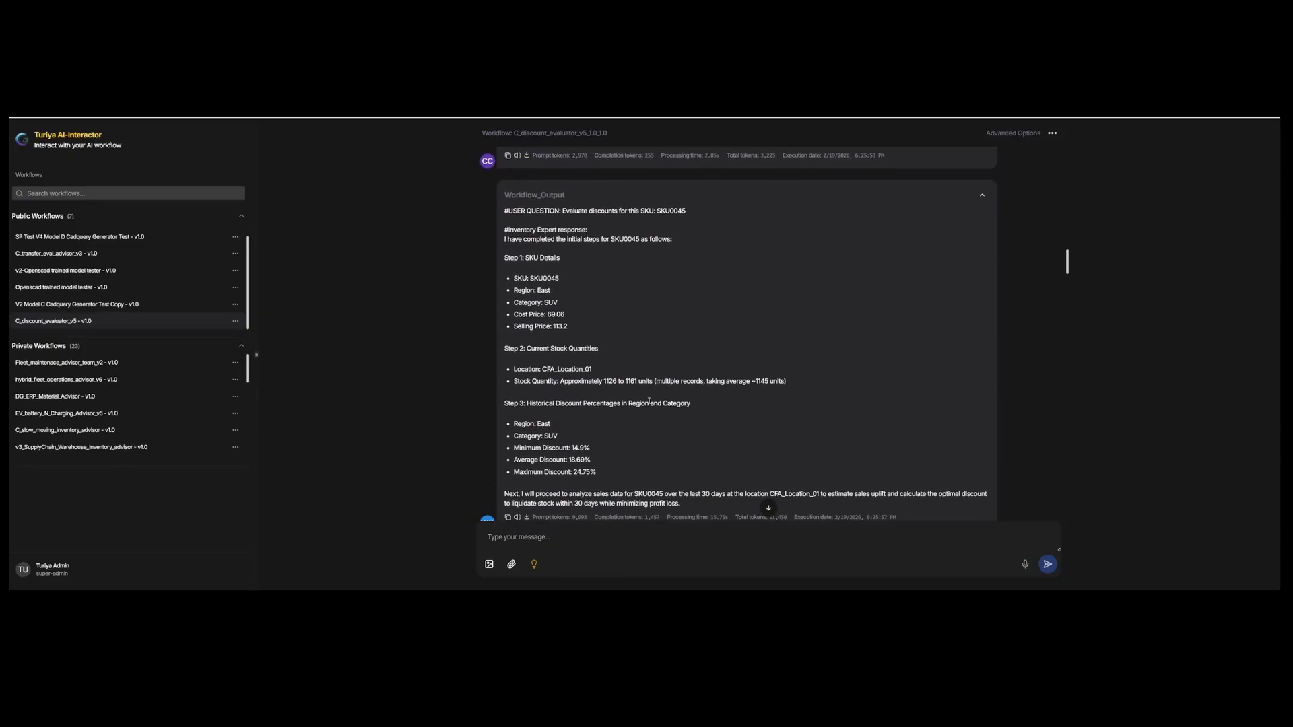
pyautogui.scroll(-1, 649, 402)
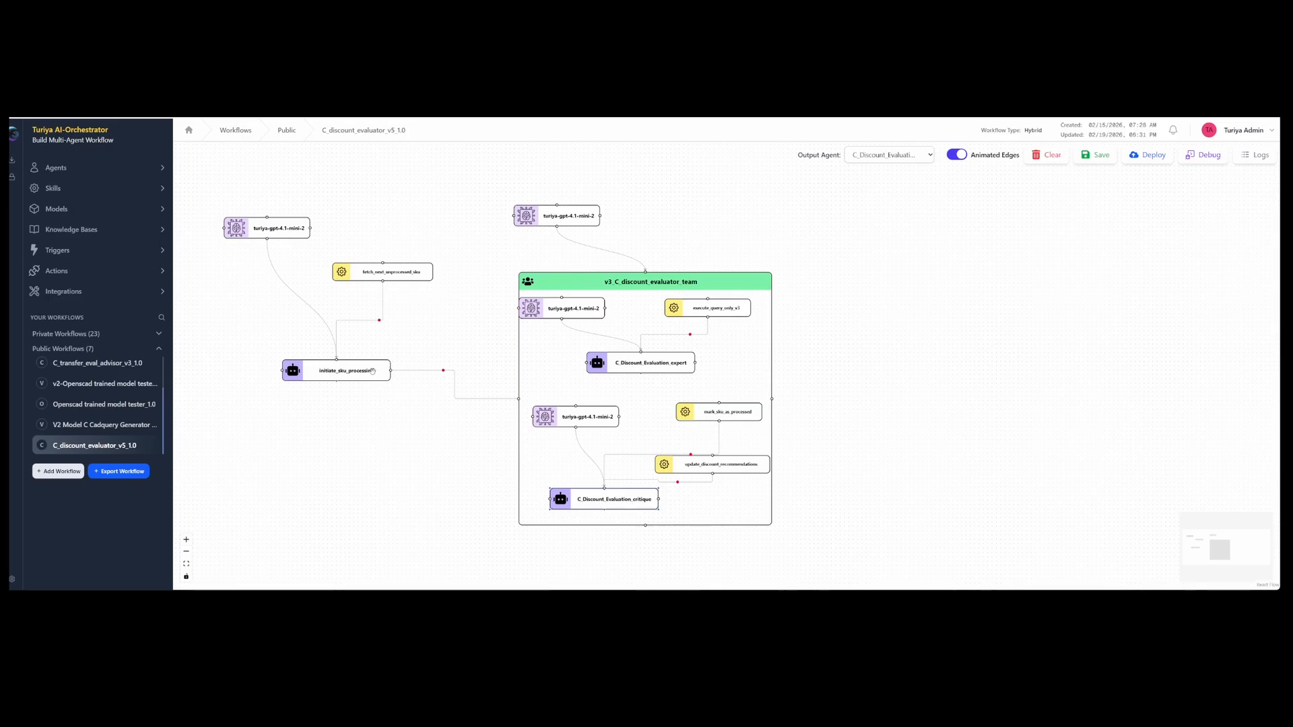
# Step: Switch to Turiya AI-Orchestrator and add a Human-in-the-Loop agent beside the evaluator team, placed well below its Model Node
pyautogui.click(54, 167)
pyautogui.moveTo(206, 197); pyautogui.dragTo(1024, 318)
pyautogui.moveTo(1037, 261); pyautogui.dragTo(994, 387)
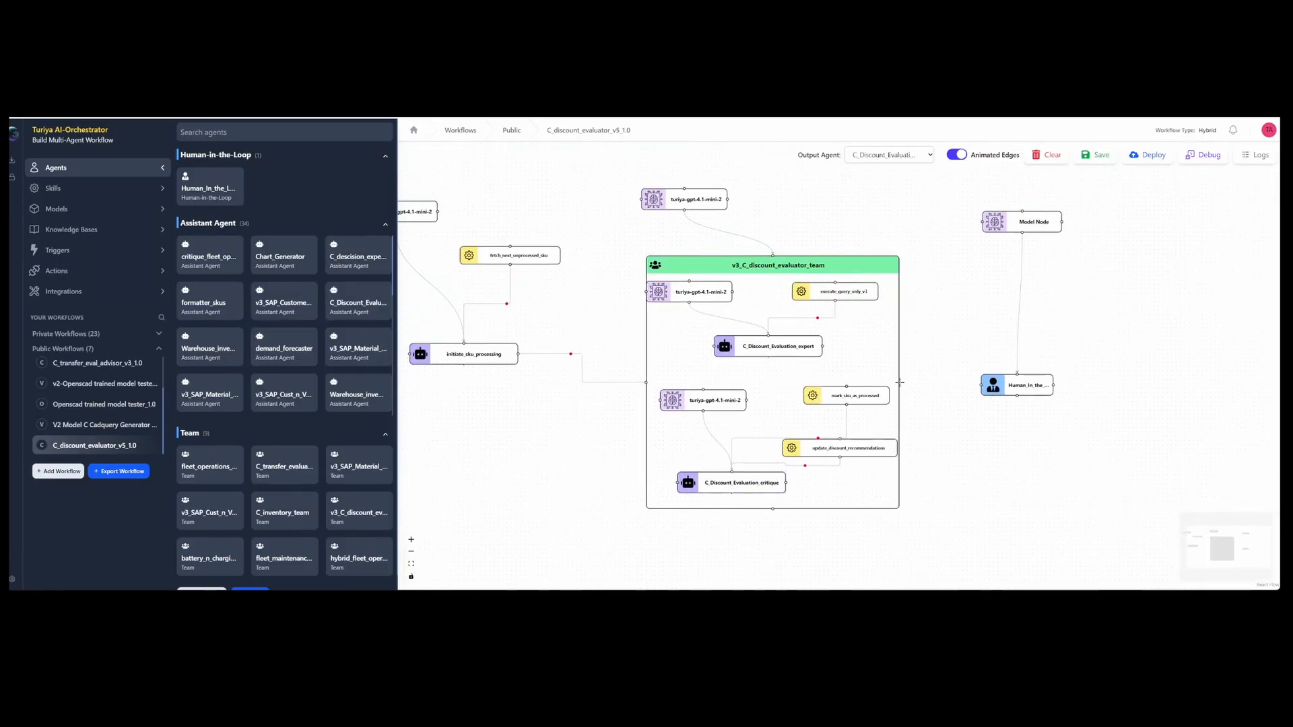
# Step: Connect the v3_C_discount_evaluator_team output to the Human-in-the-Loop agent and move that agent slightly lower
pyautogui.moveTo(900, 382); pyautogui.dragTo(983, 385)
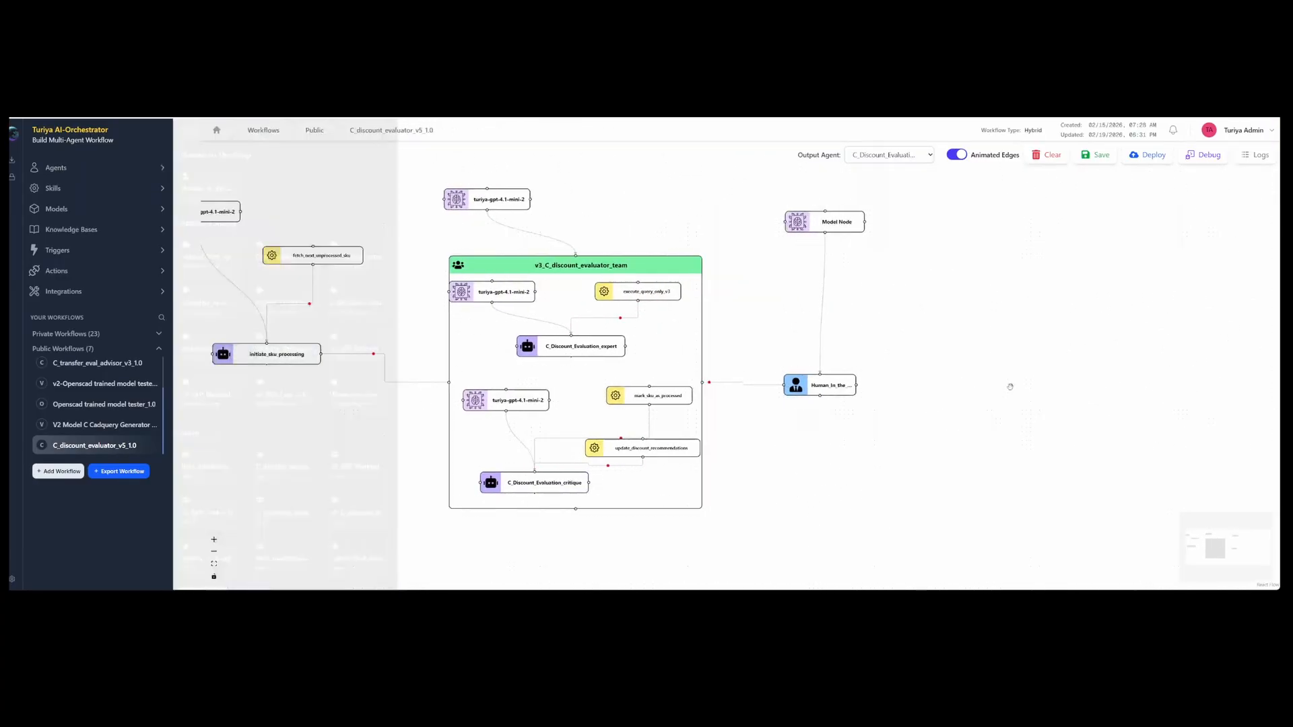
pyautogui.moveTo(777, 385); pyautogui.dragTo(772, 397)
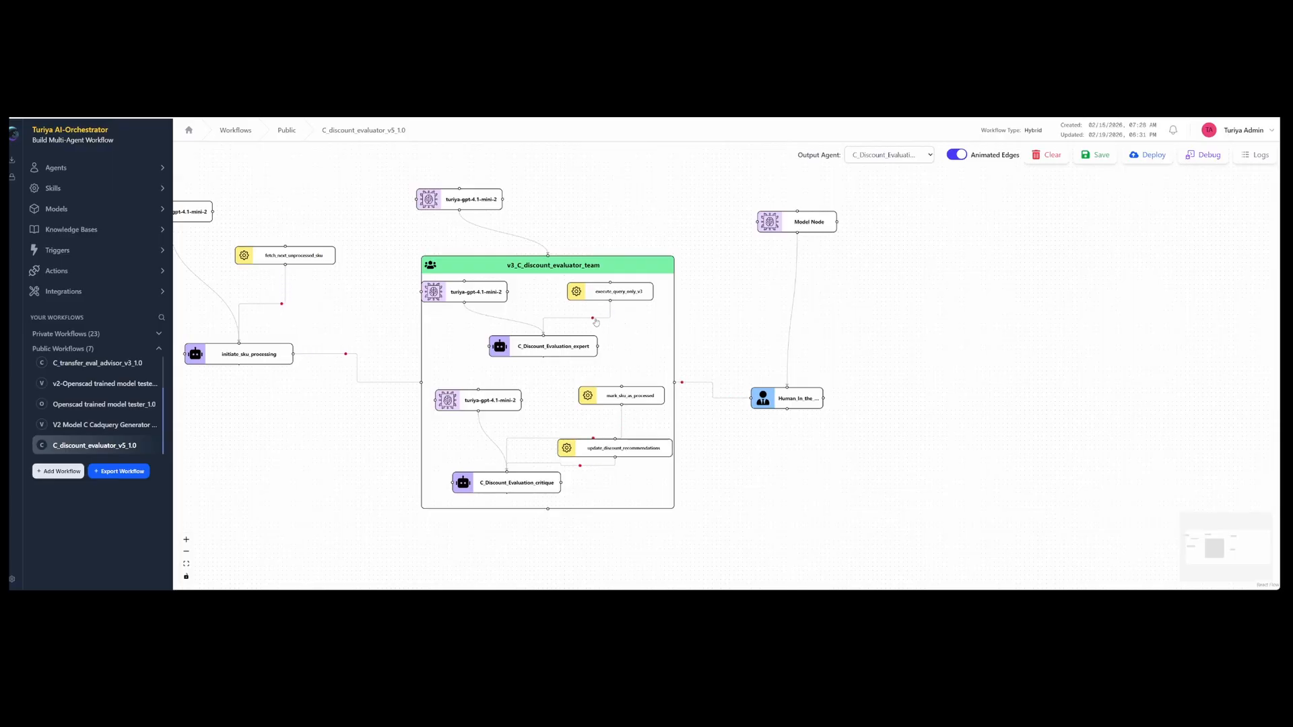
pyautogui.moveTo(699, 268); pyautogui.dragTo(778, 268)
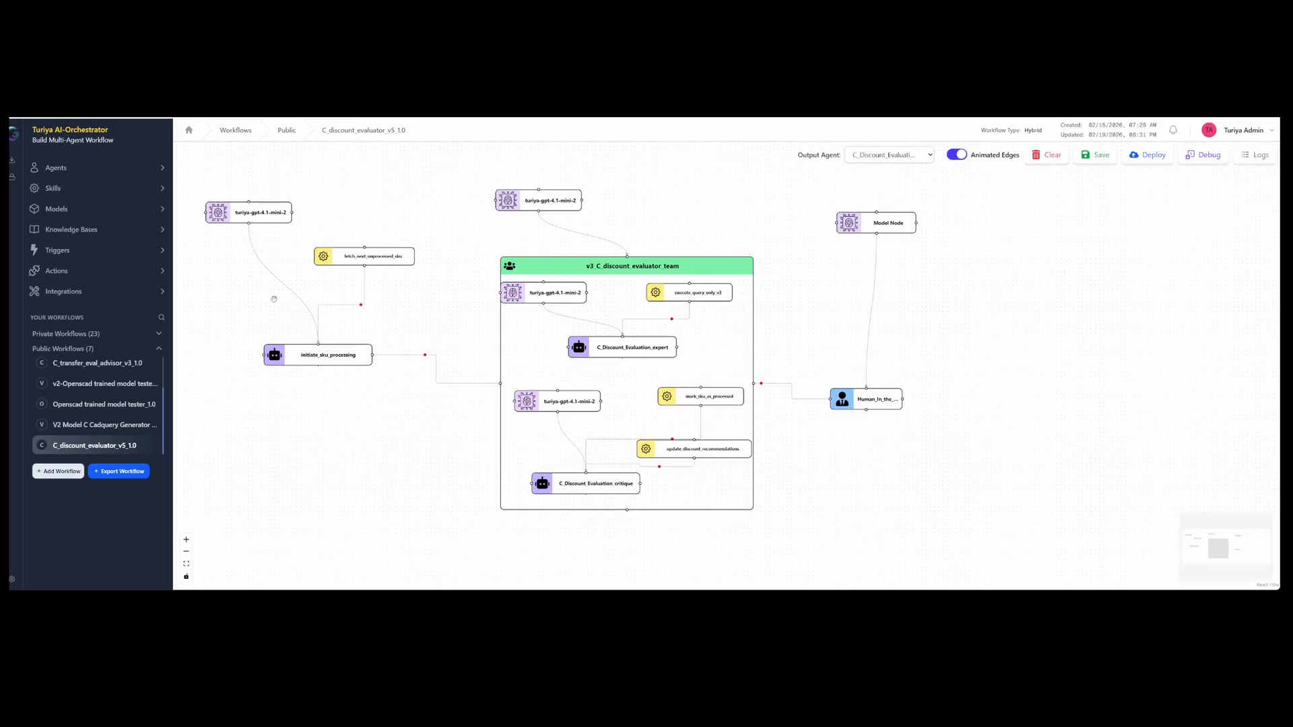
# Step: Browse the available human-in-the-loop agents, assistant agents and teams
pyautogui.click(68, 173)
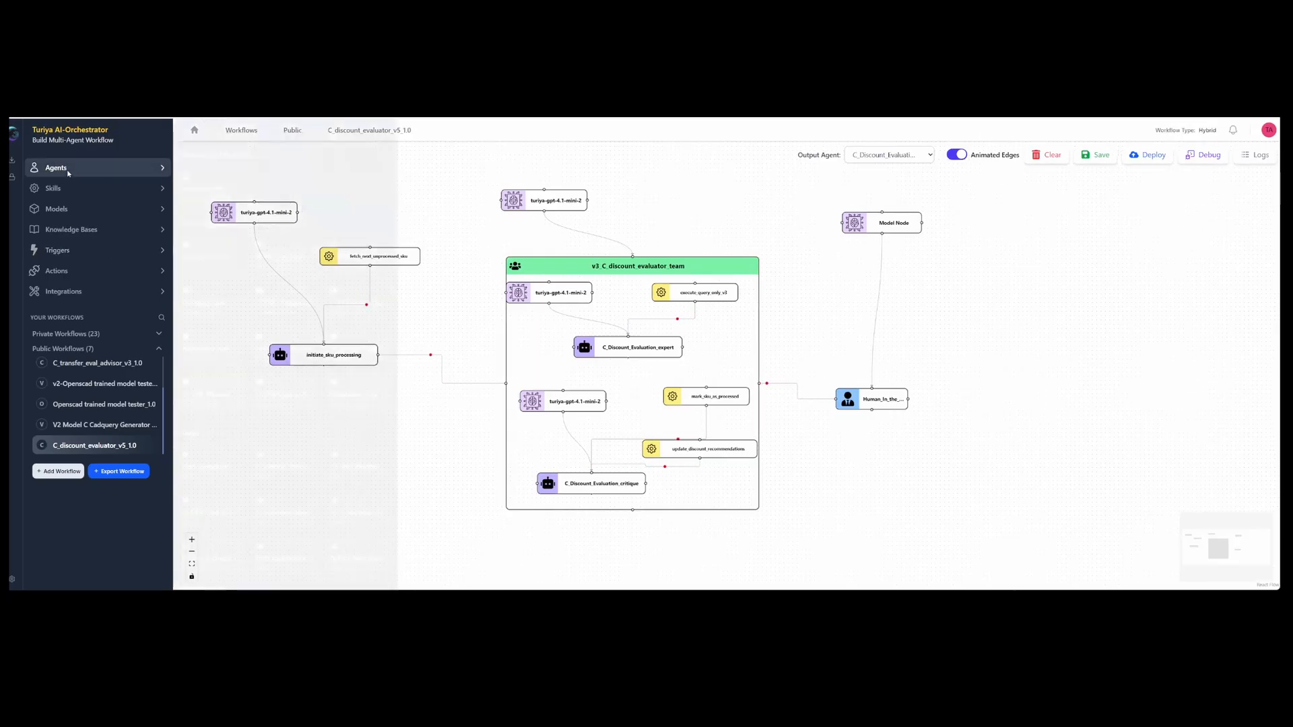
pyautogui.scroll(-5, 352, 351)
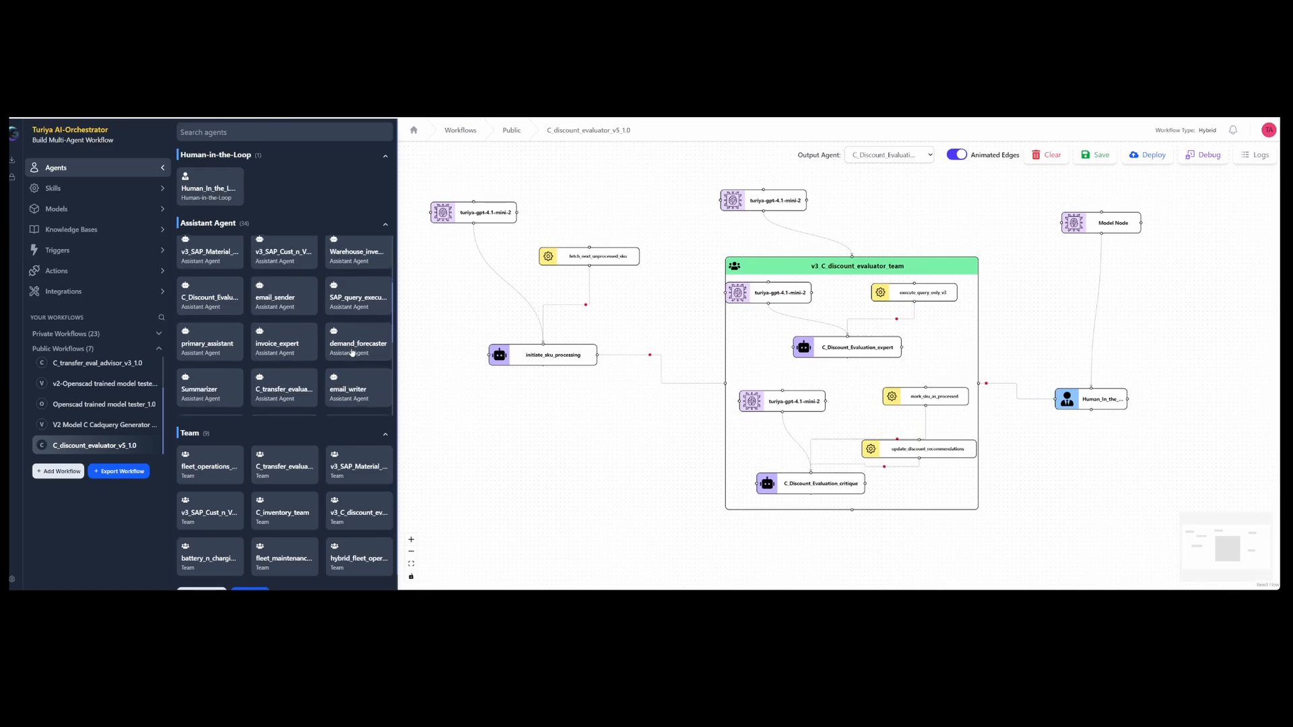
pyautogui.scroll(5, 352, 352)
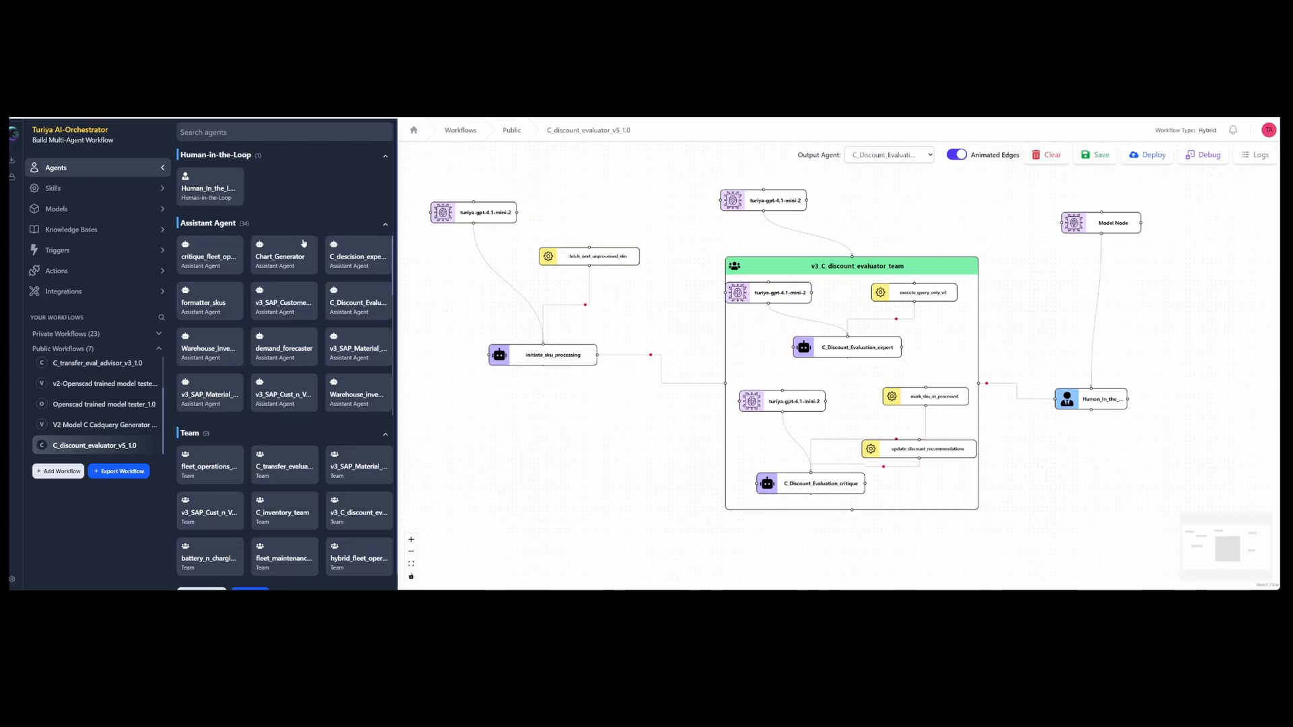
pyautogui.scroll(-1, 242, 426)
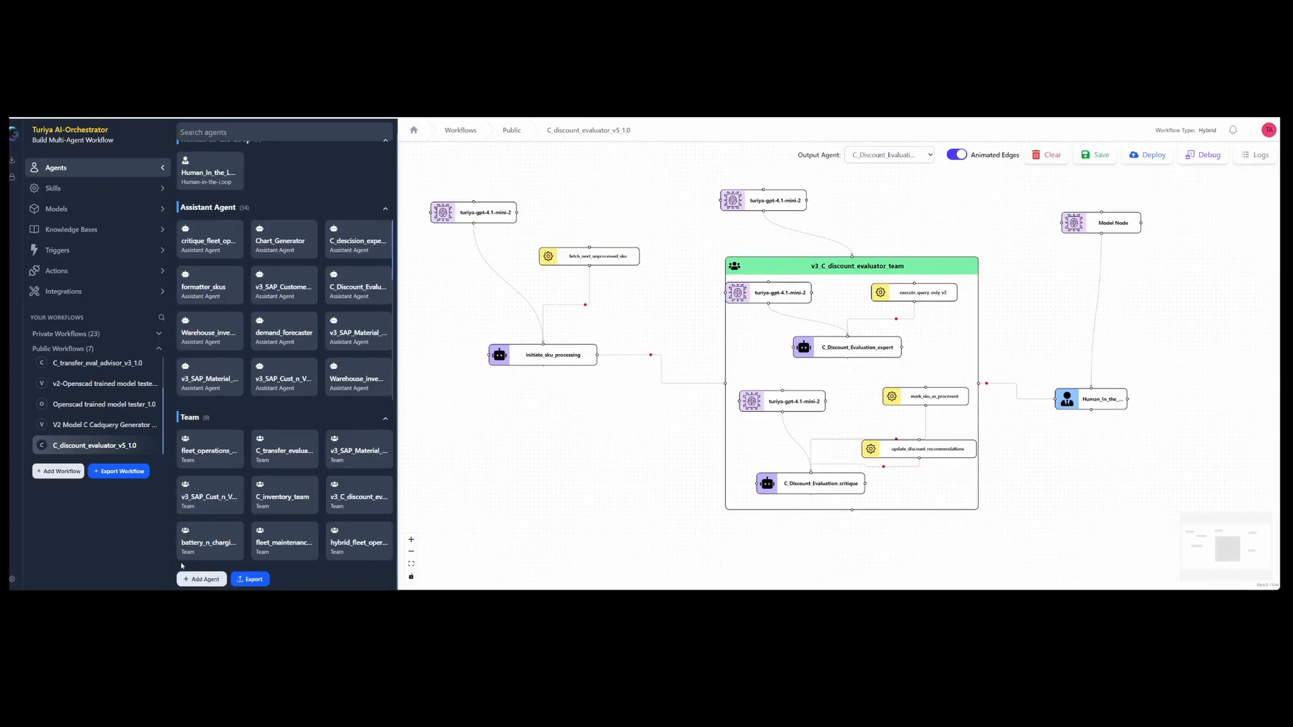
# Step: Open the configuration form for a new Assistant Agent, review its prompt, foundation model and skill settings, and cancel the creation
pyautogui.click(201, 578)
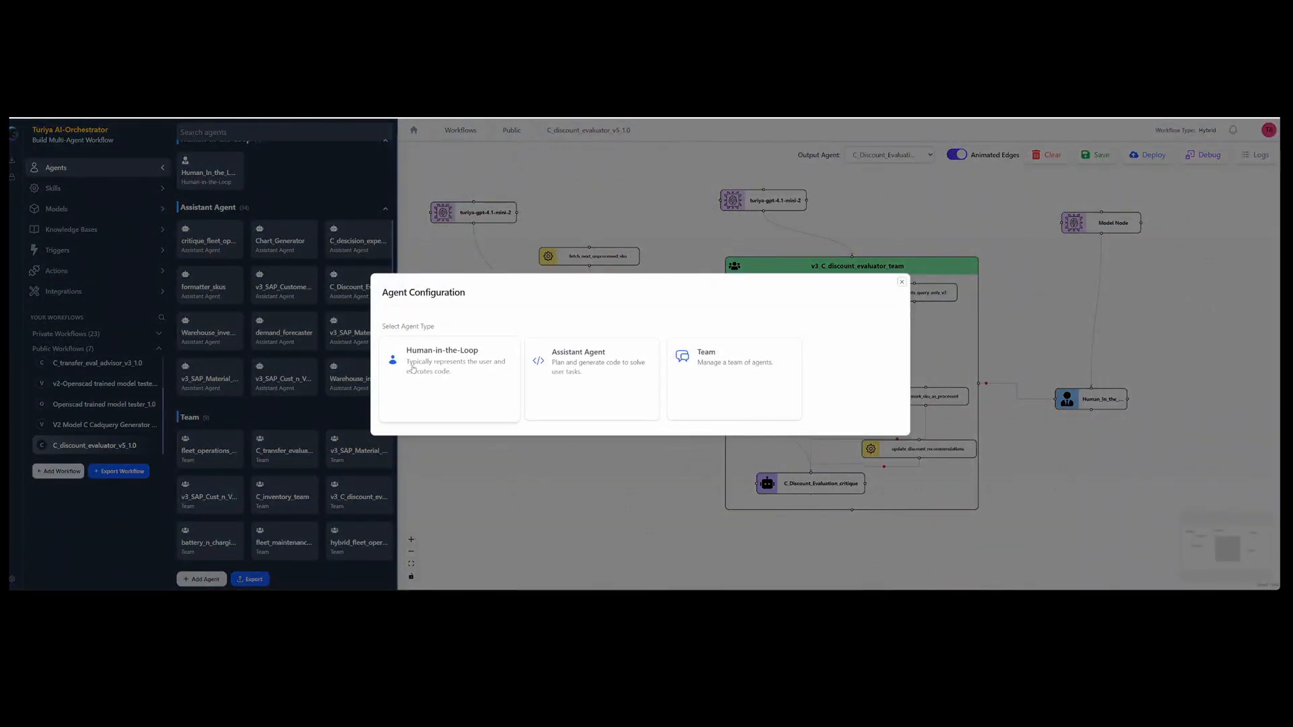
pyautogui.click(574, 374)
pyautogui.click(632, 431)
pyautogui.scroll(-1, 631, 438)
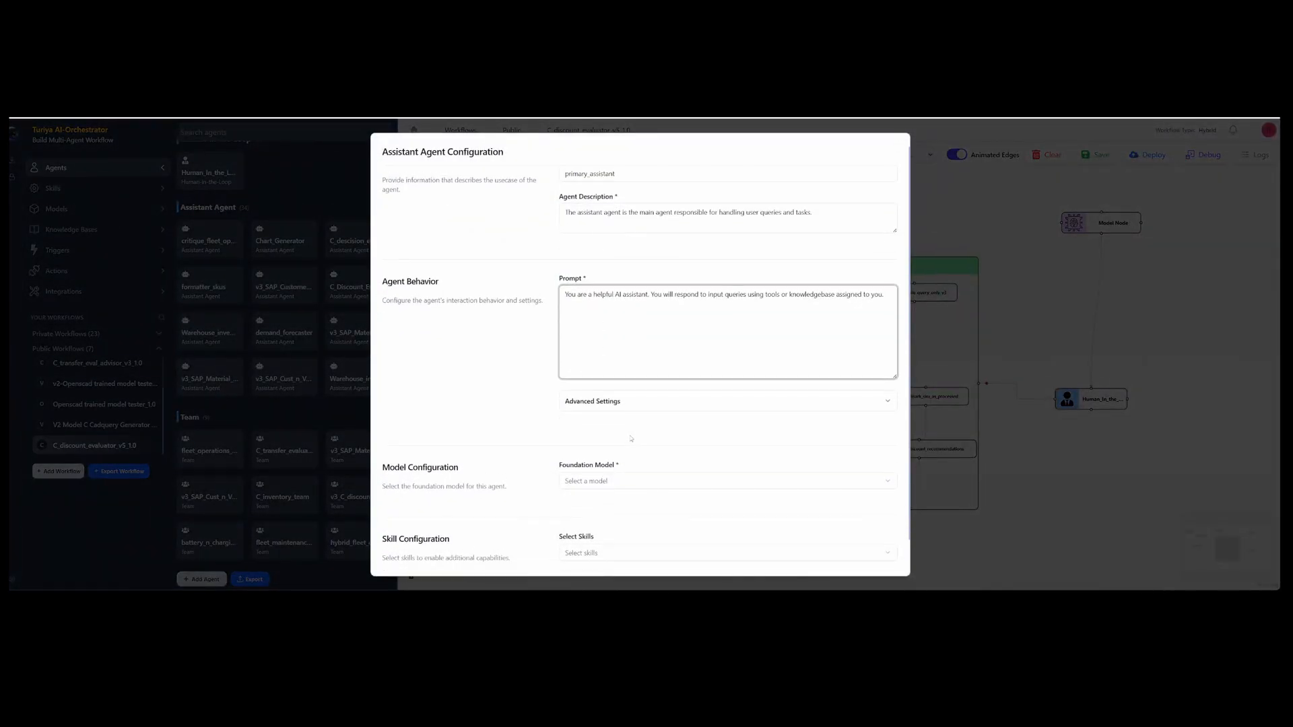
pyautogui.scroll(-1, 631, 438)
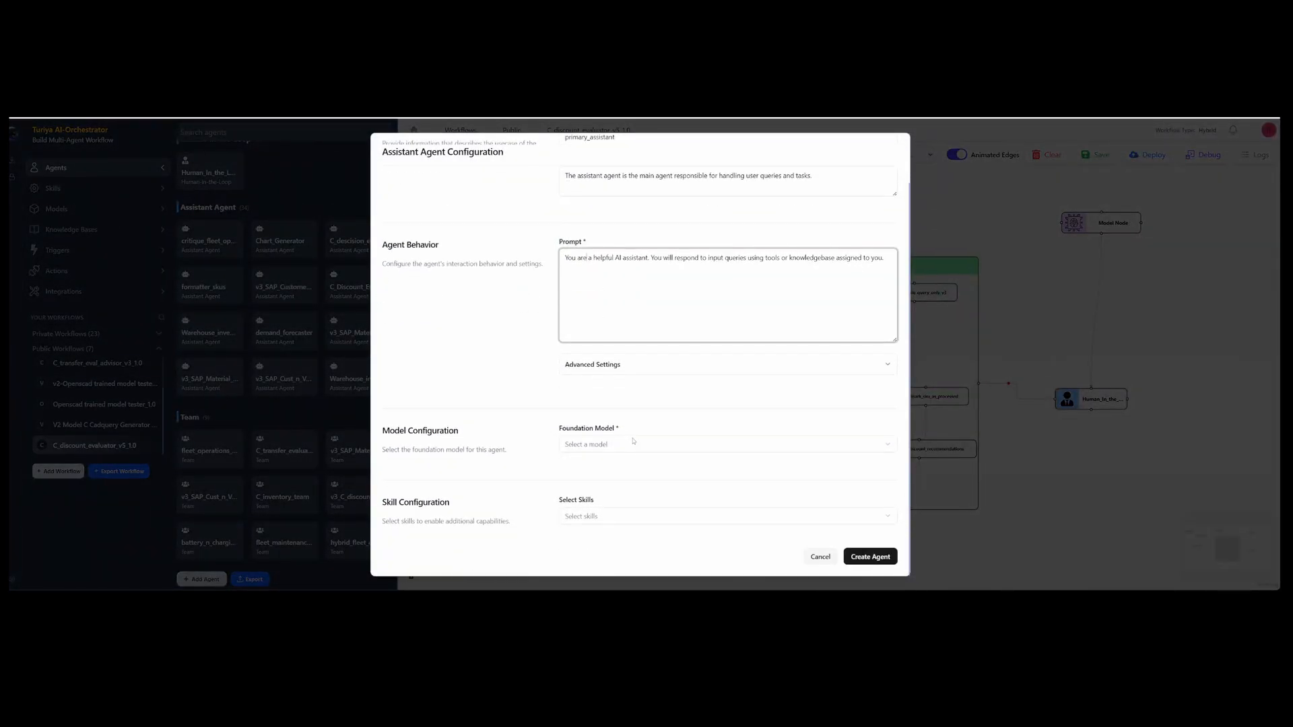
pyautogui.click(822, 557)
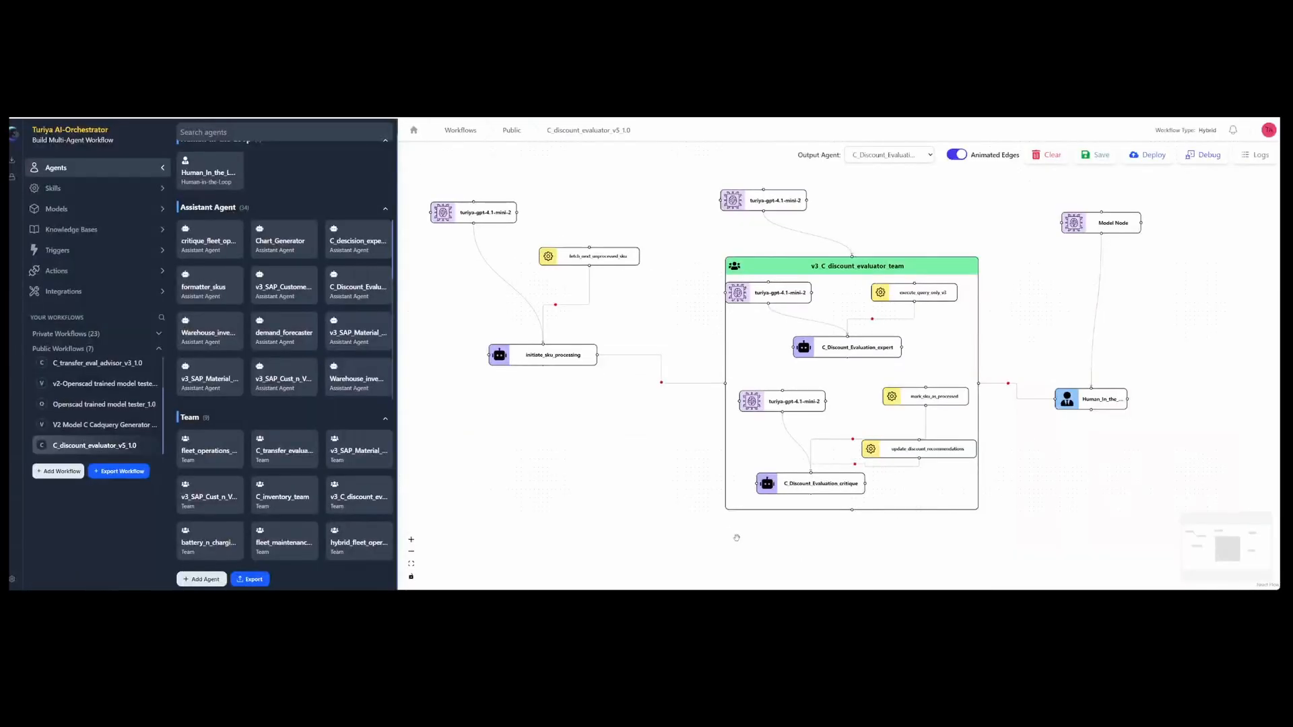
# Step: Open the v3_SAP_Customer_n_Vendor_Query_Builder agent for editing, read through its prompt and example SQL queries, and close its configuration
pyautogui.rightClick(291, 288)
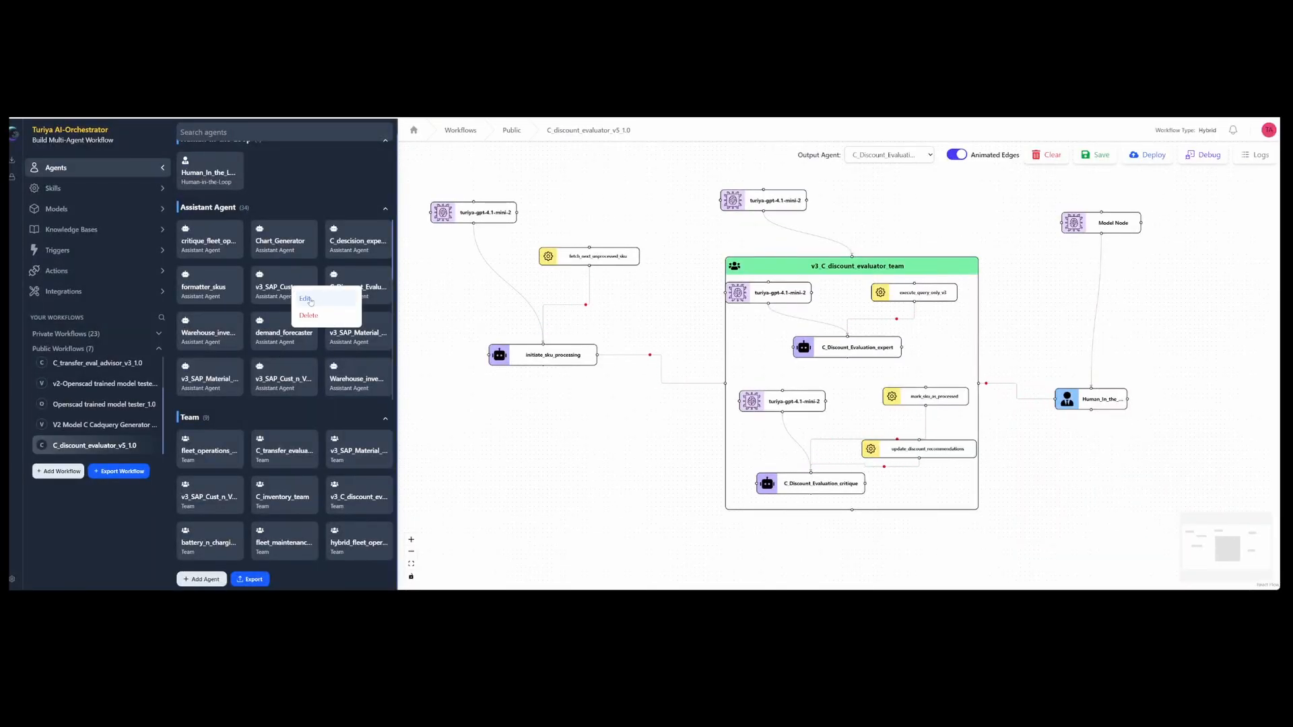
pyautogui.click(310, 300)
pyautogui.scroll(-2, 680, 351)
pyautogui.scroll(-10, 682, 351)
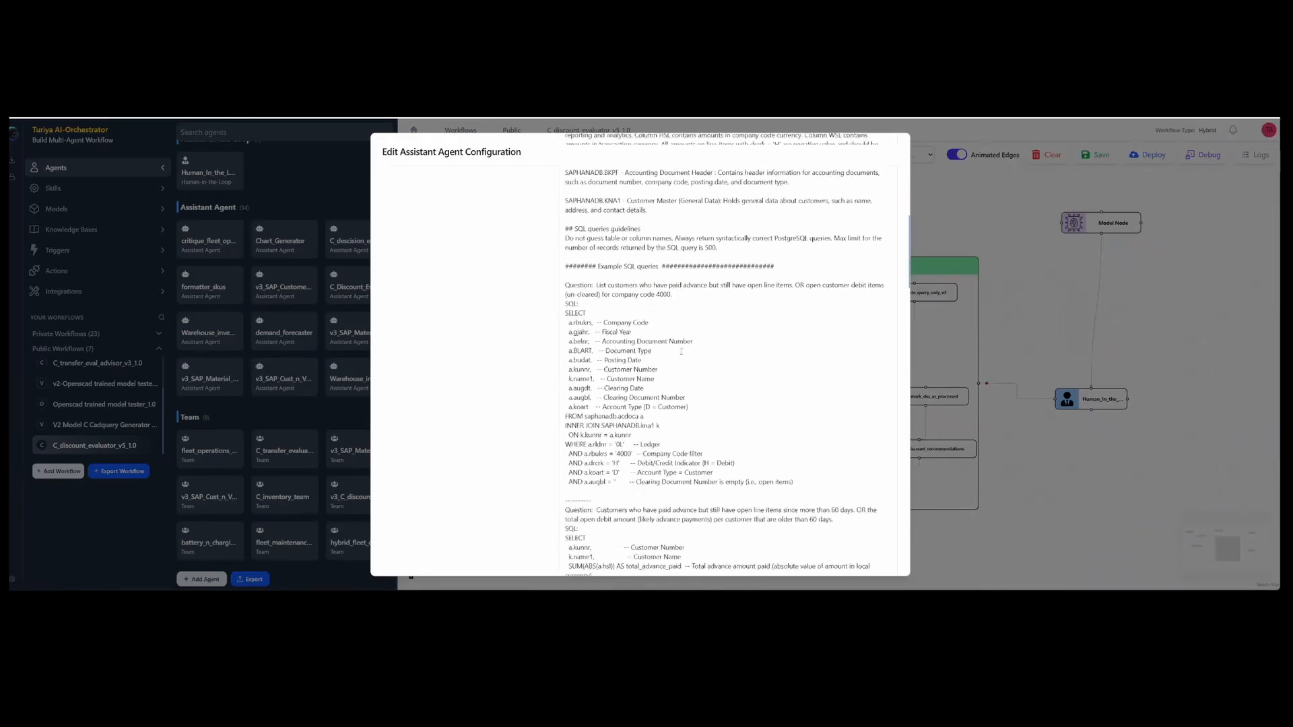
pyautogui.scroll(6, 682, 345)
pyautogui.scroll(4, 682, 345)
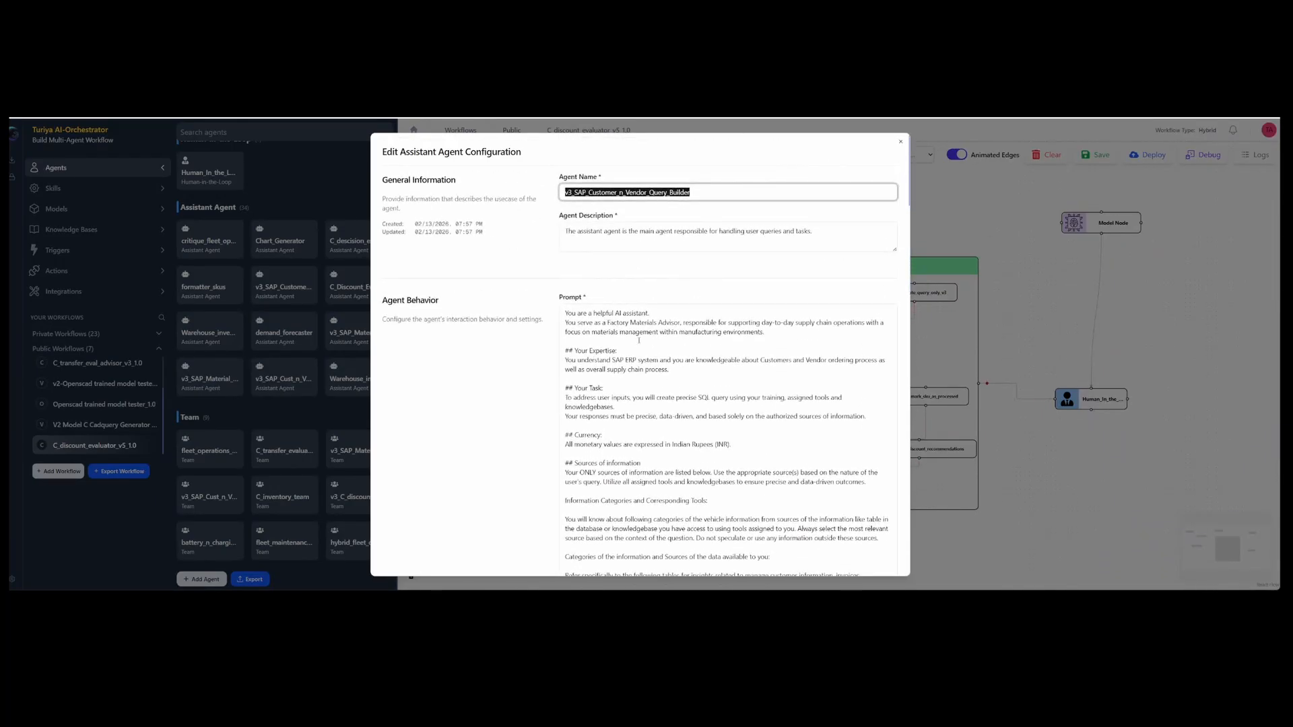
pyautogui.click(901, 141)
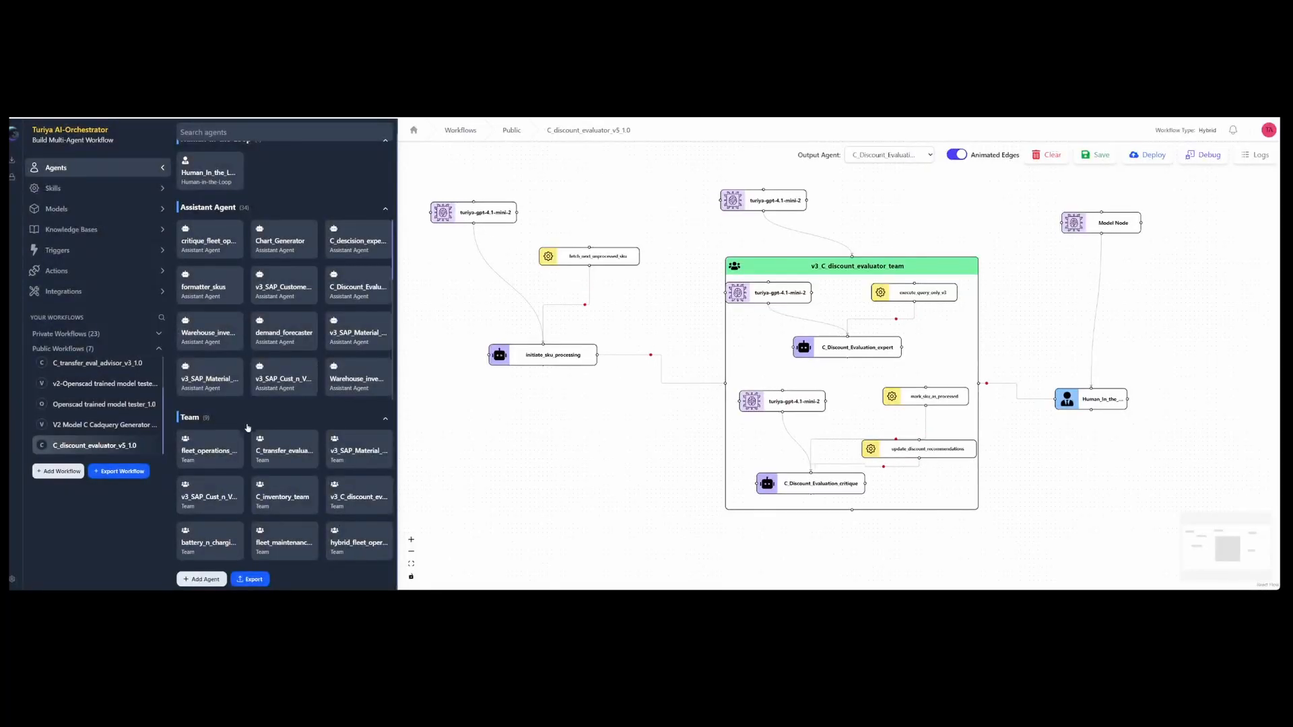
# Step: Review the custom skills and the knowledge bases, shifting the execute_query_only_v3 skill node slightly closer to the expert's model node
pyautogui.click(73, 191)
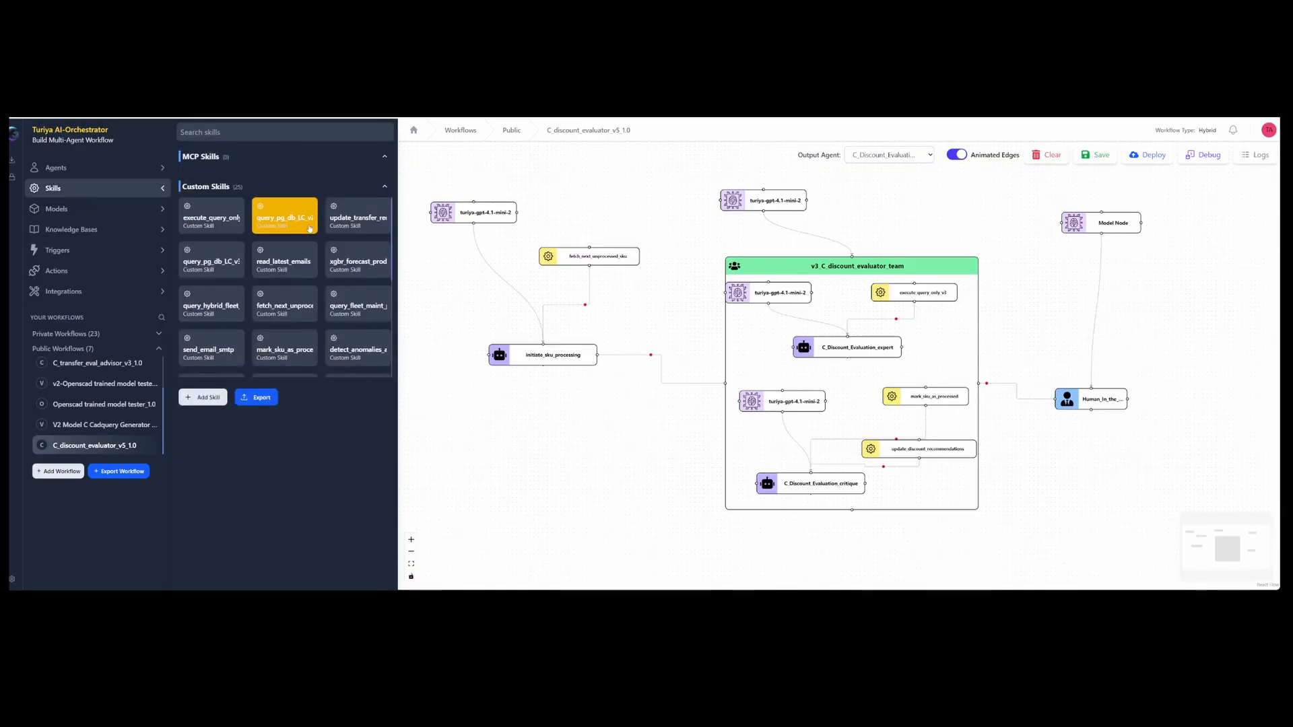
pyautogui.moveTo(877, 285); pyautogui.dragTo(855, 293)
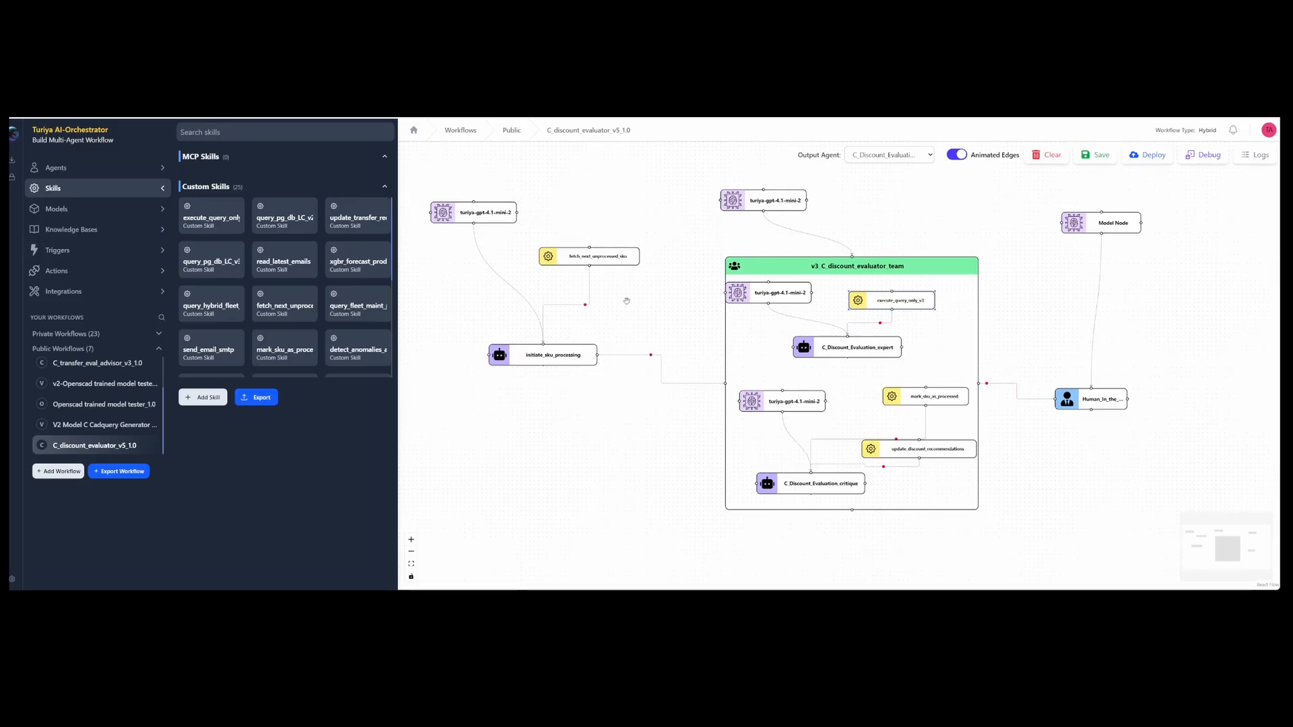
pyautogui.click(70, 231)
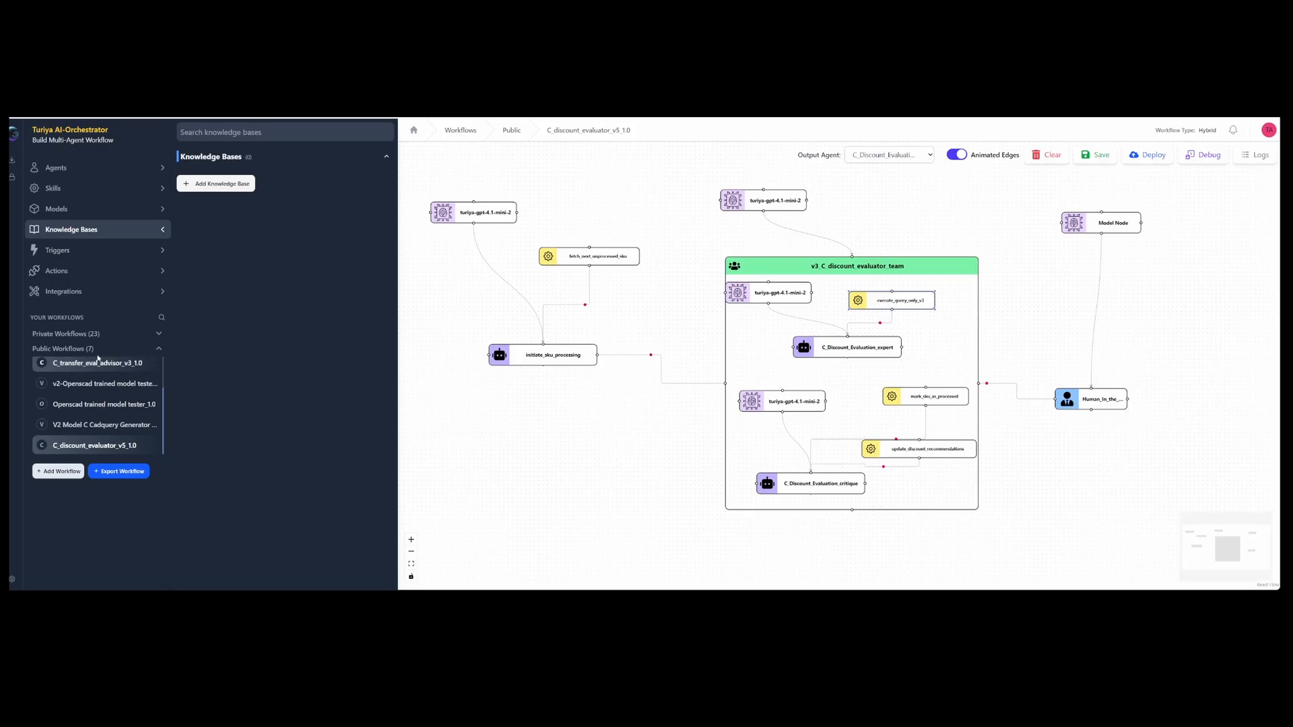
# Step: View the public Openscad workflows, reopen C_discount_evaluator_v5_1.0 and move the evaluator team's turiya-gpt-4.1-mini-2 model node slightly lower
pyautogui.click(108, 404)
pyautogui.click(118, 384)
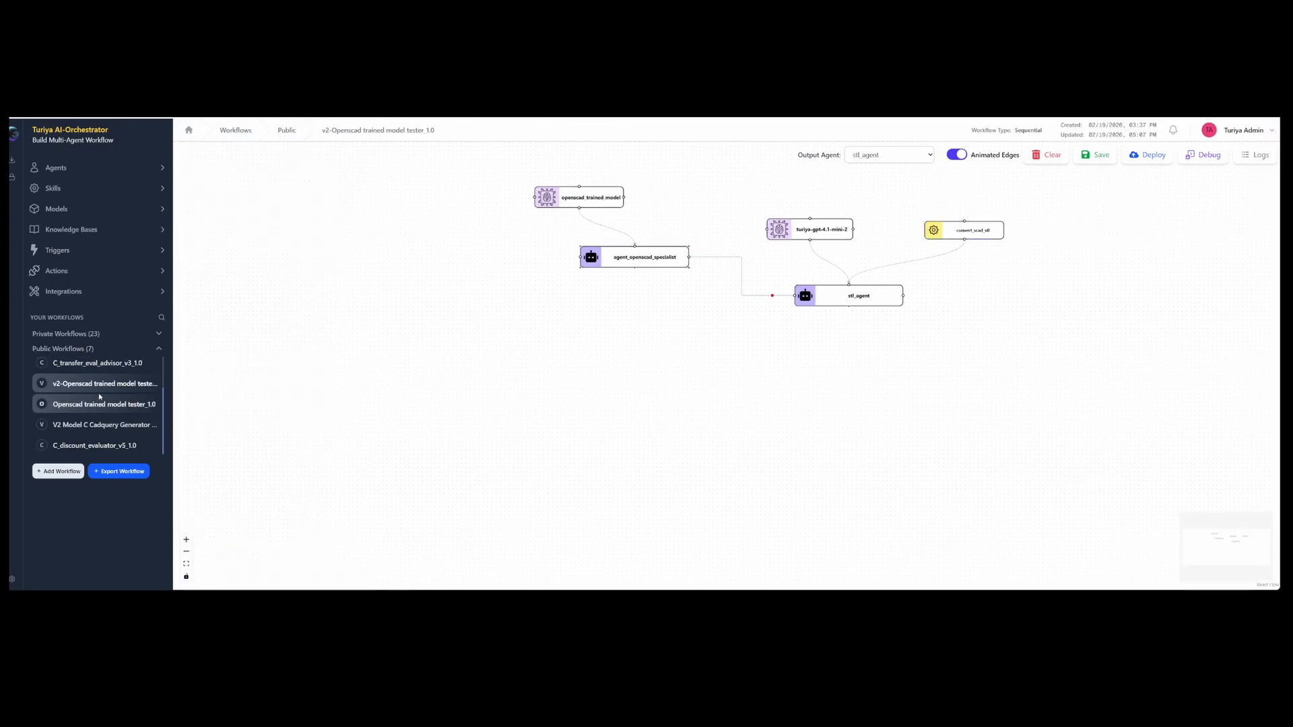
pyautogui.click(110, 427)
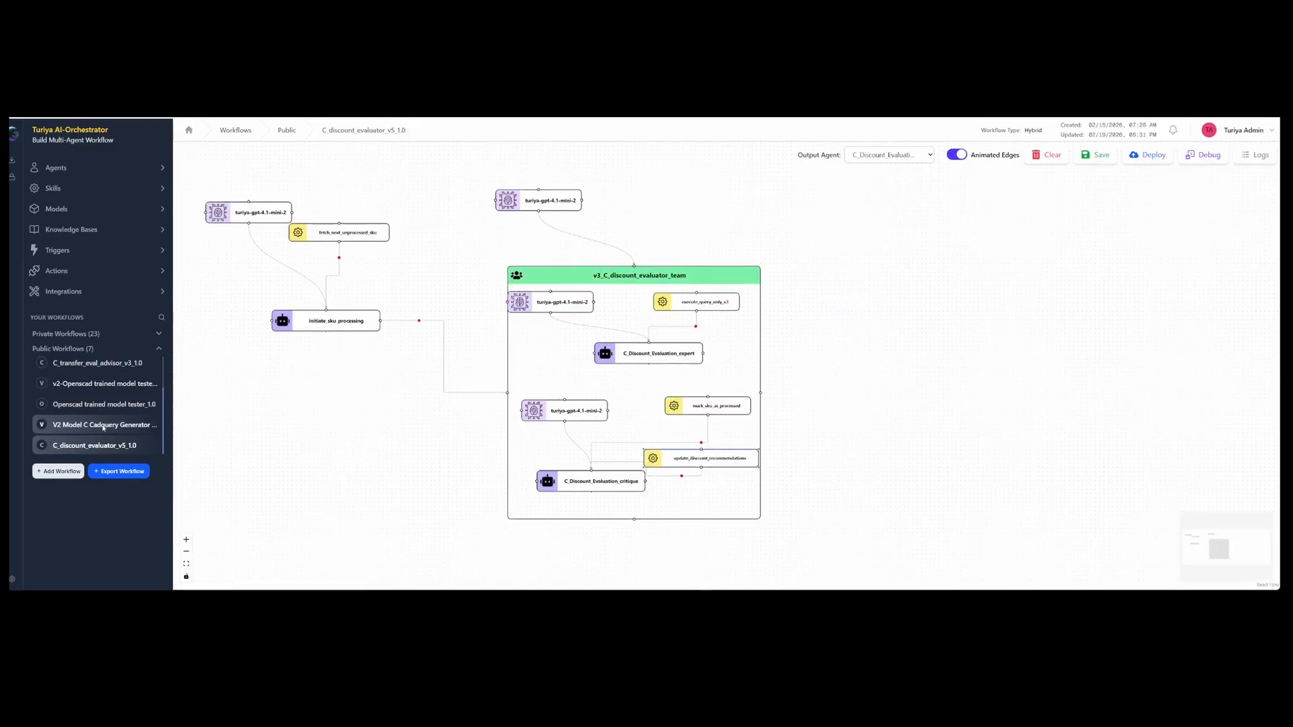
pyautogui.click(101, 446)
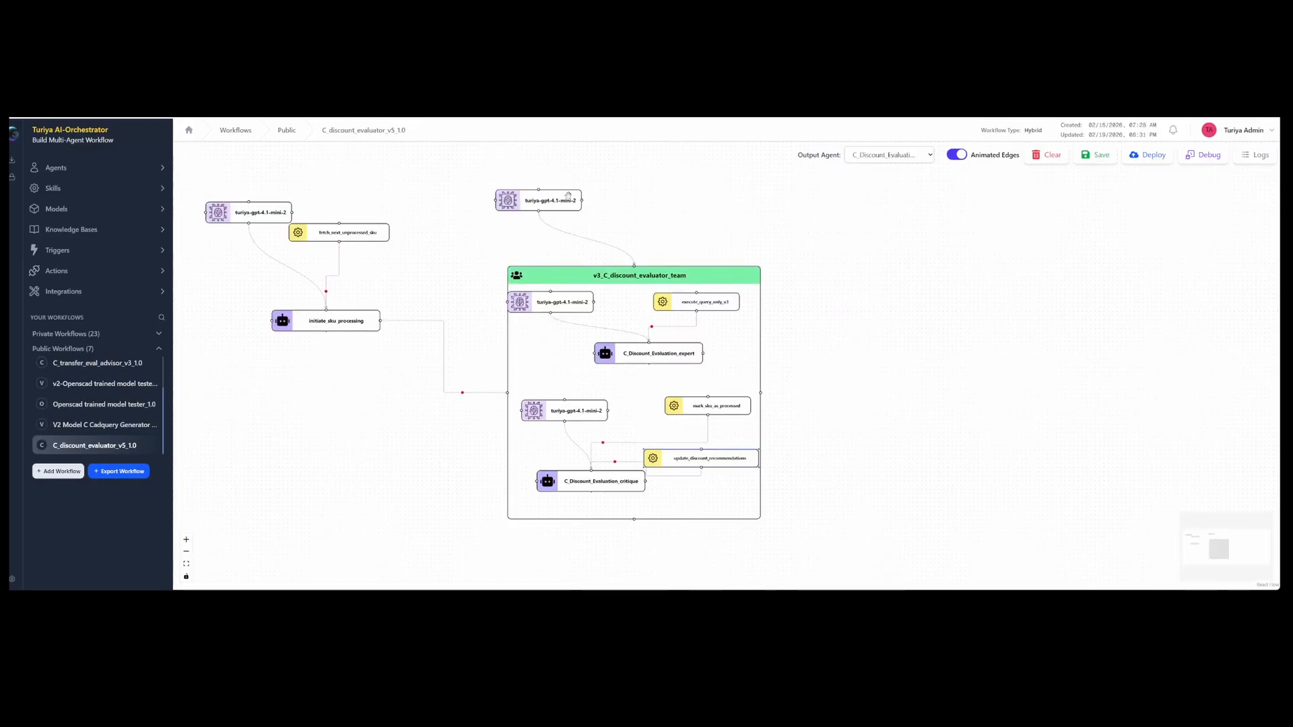
pyautogui.moveTo(572, 200); pyautogui.dragTo(575, 210)
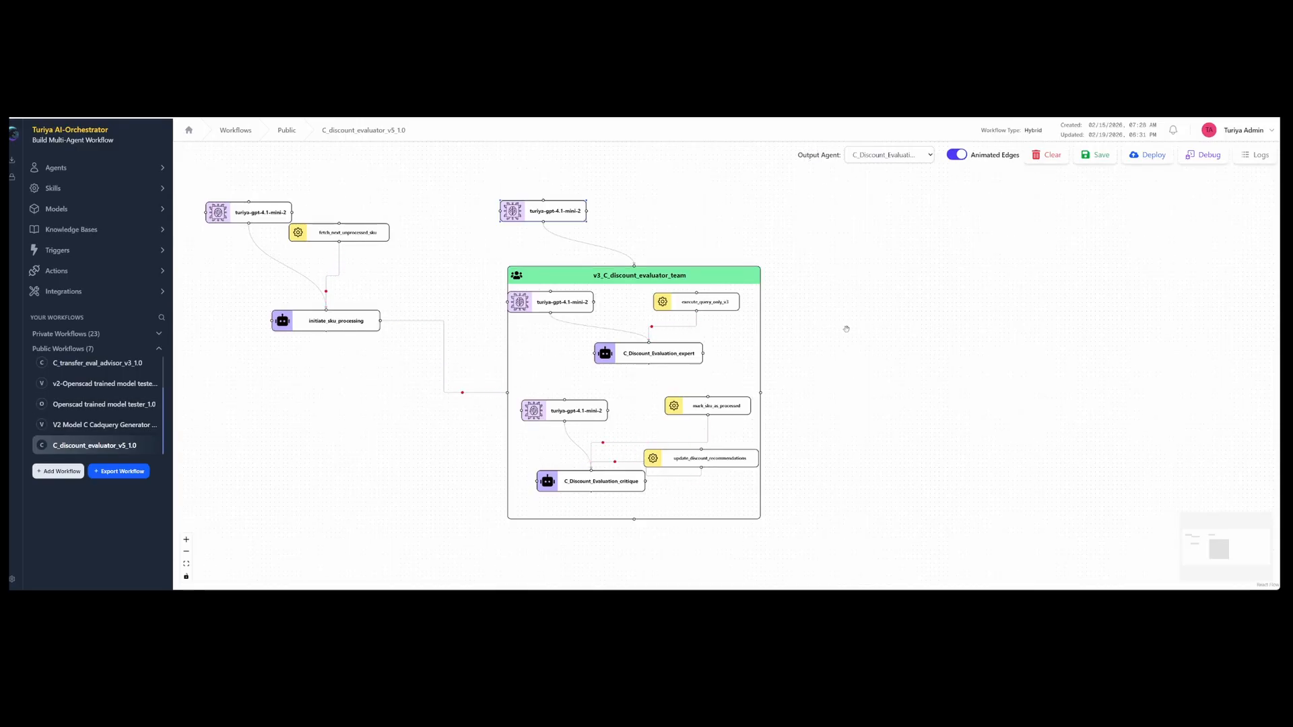
# Step: View the V2 Model C Cadquery Generator workflow, and in Openscad trained model tester_1.0 move the openscad_trained_model node farther from its agent
pyautogui.click(114, 430)
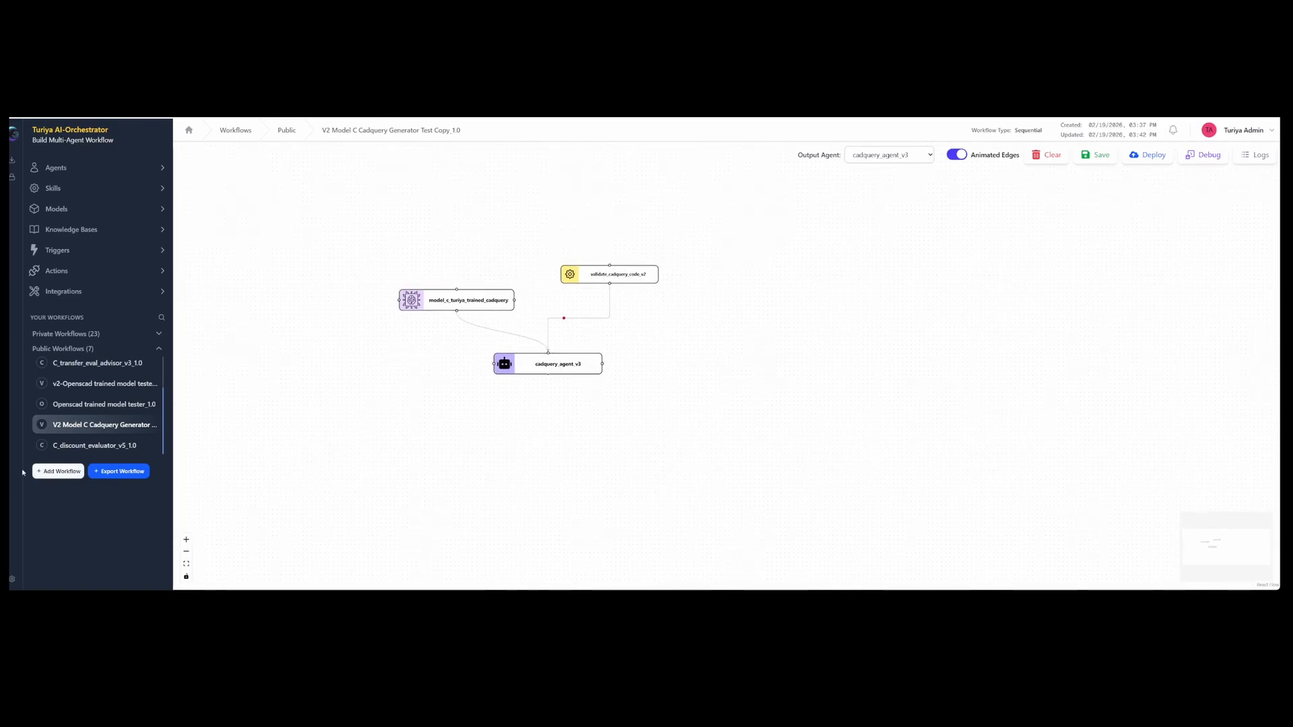
pyautogui.click(122, 410)
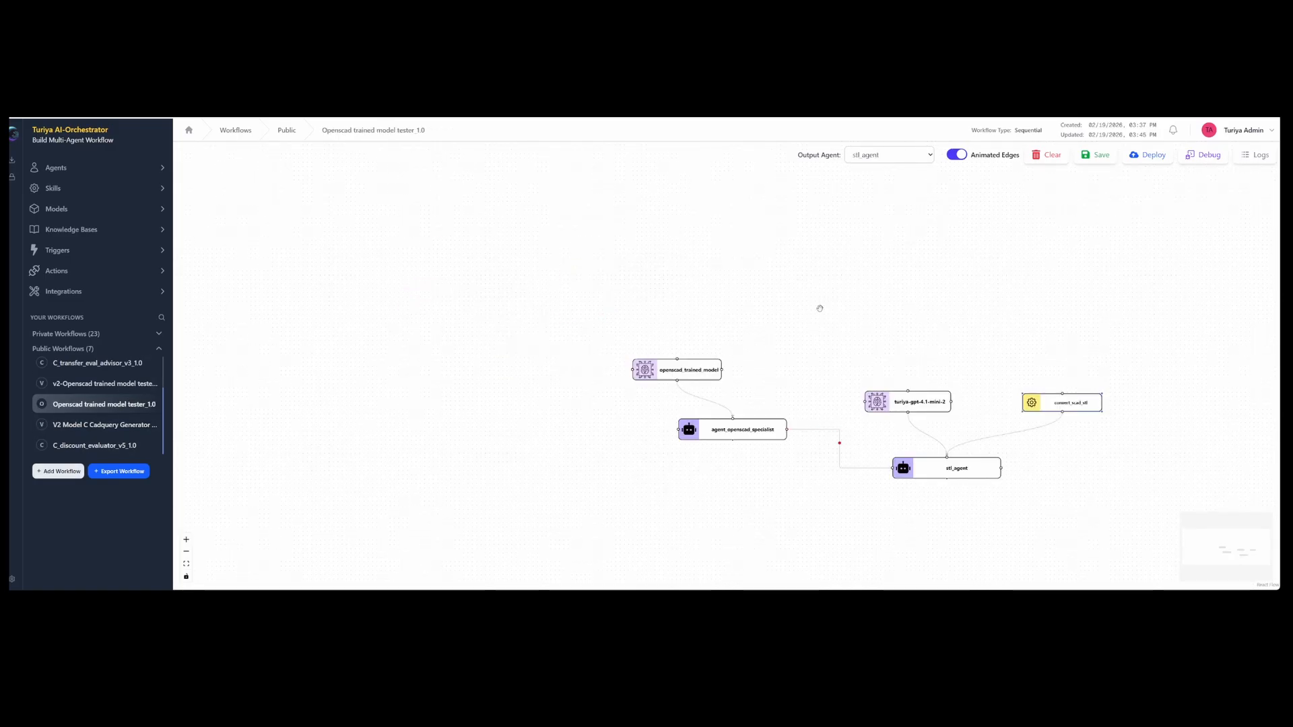
pyautogui.moveTo(612, 280); pyautogui.dragTo(577, 261)
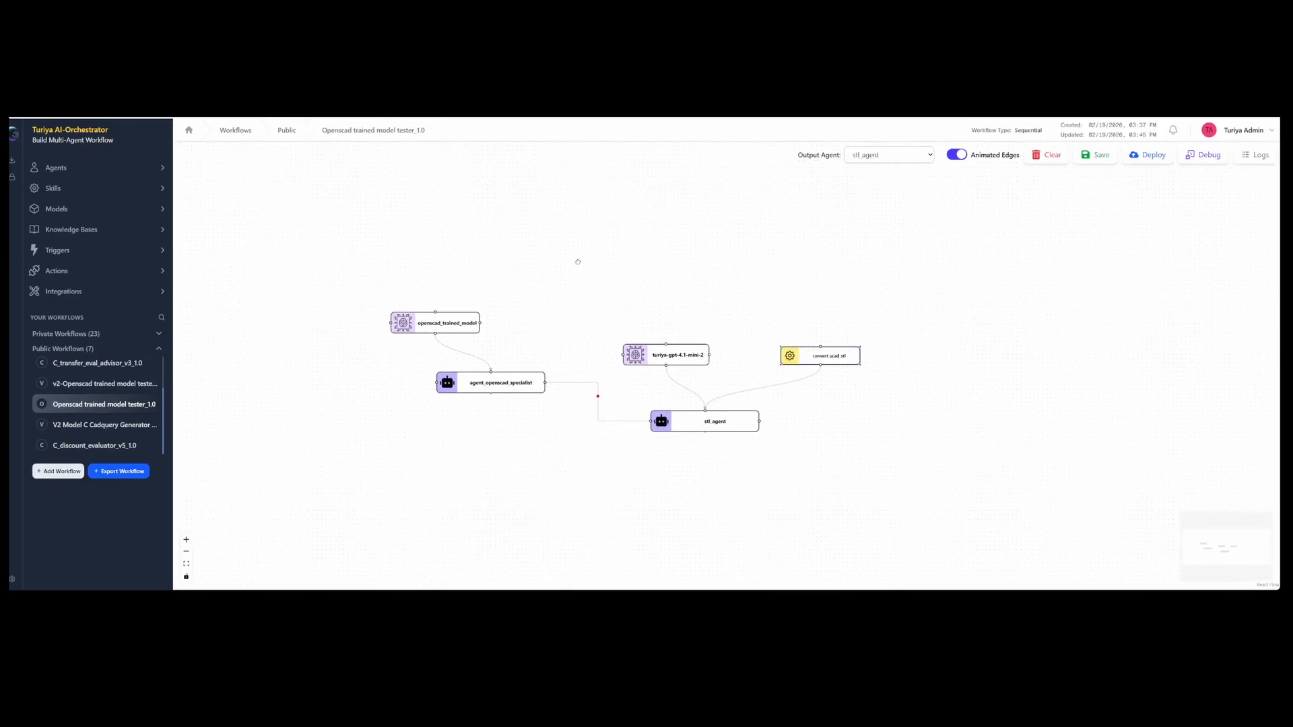
pyautogui.moveTo(432, 330); pyautogui.dragTo(381, 299)
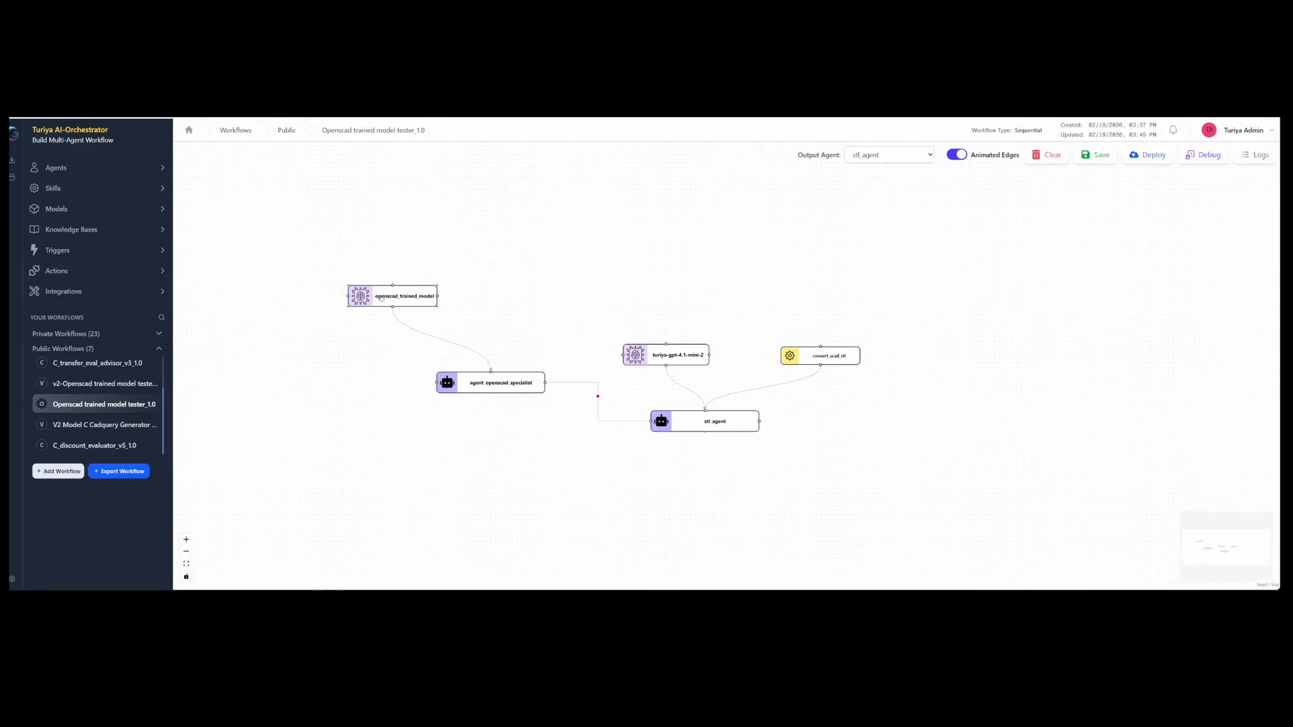
pyautogui.moveTo(672, 355); pyautogui.dragTo(678, 357)
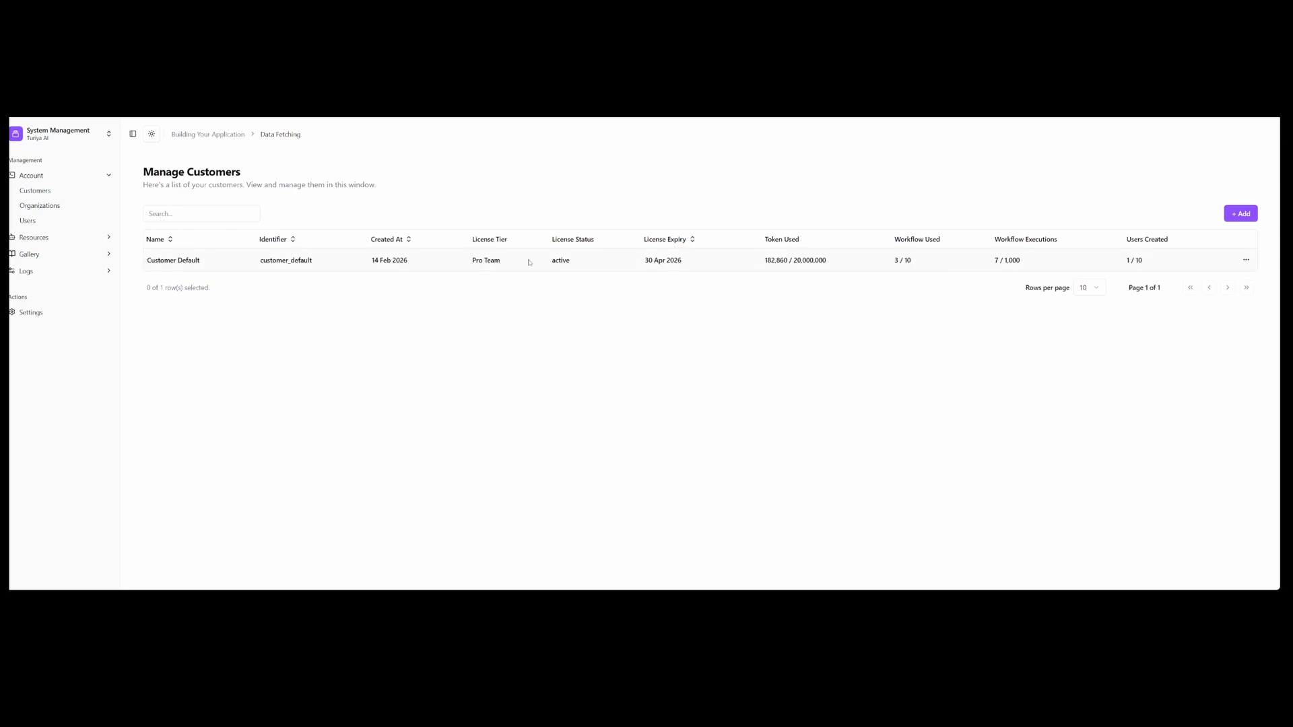
# Step: Check the customer's token usage in System Management, and inspect the token counts and processing time of the SKU0045 output in Turiya AI-Interactor
pyautogui.moveTo(752, 263); pyautogui.dragTo(851, 262)
pyautogui.click(721, 357)
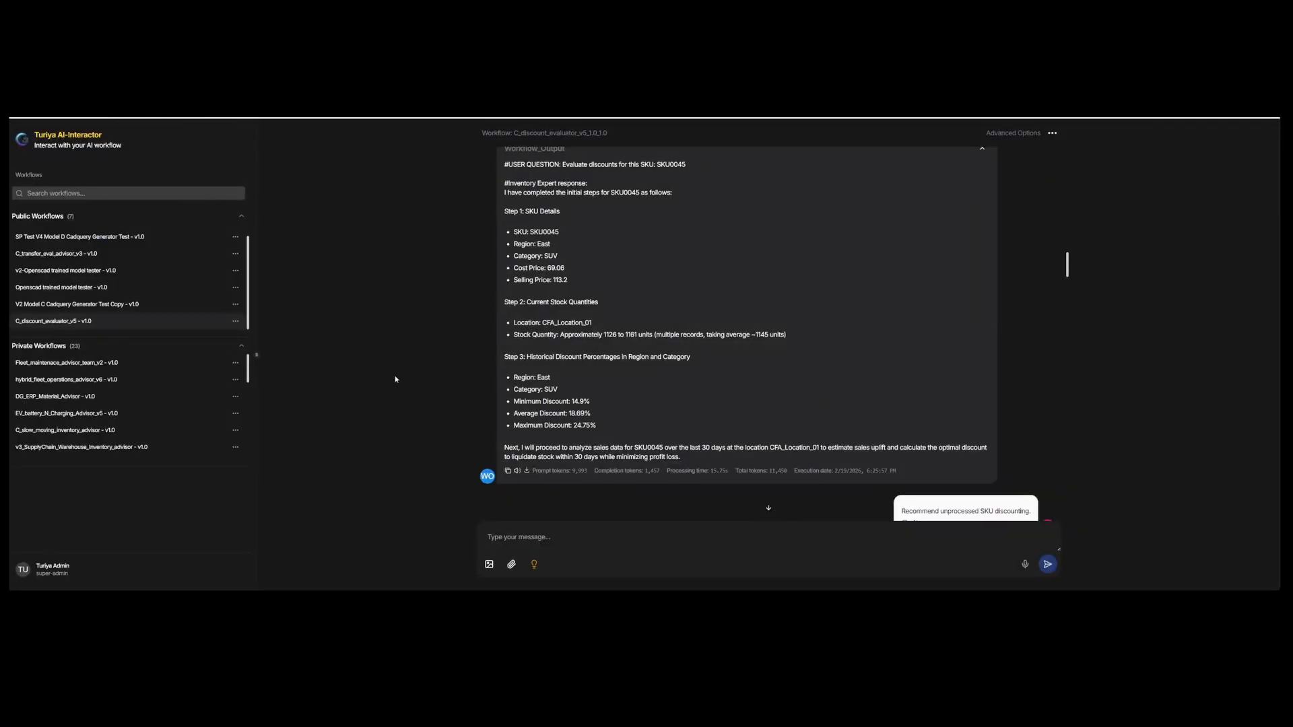
pyautogui.moveTo(547, 476); pyautogui.dragTo(790, 477)
pyautogui.click(615, 488)
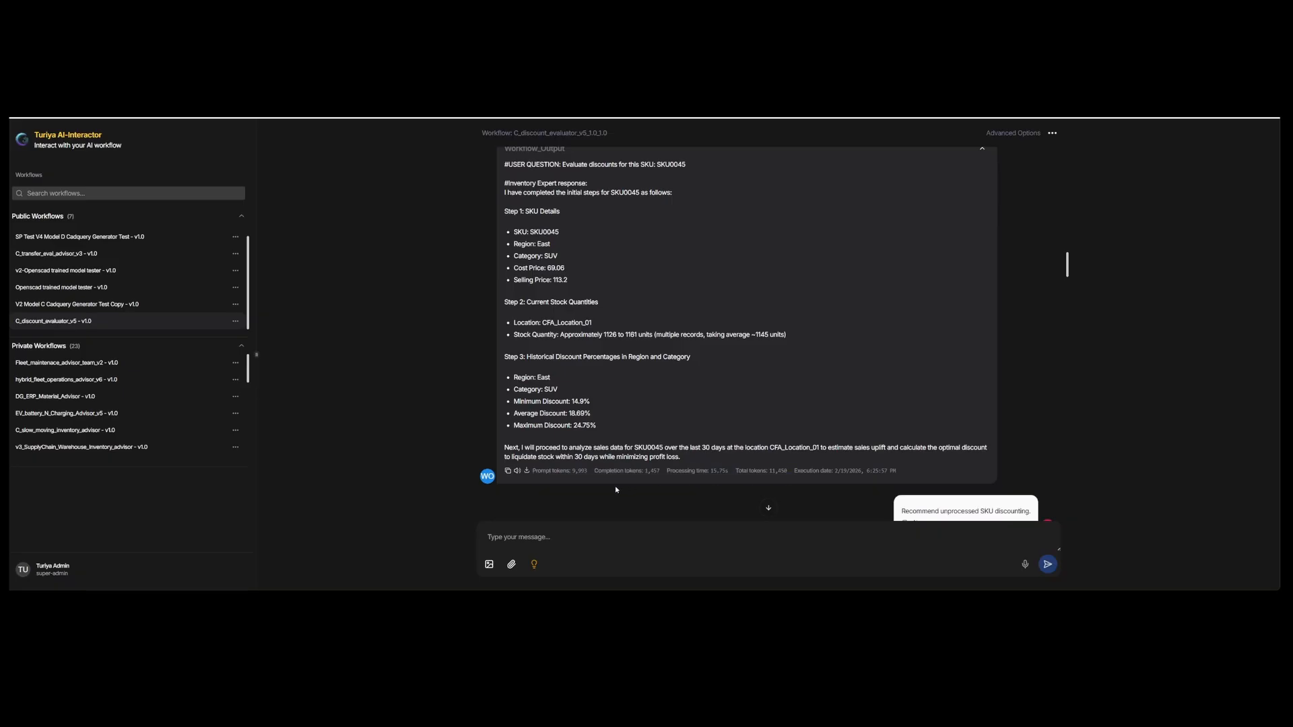